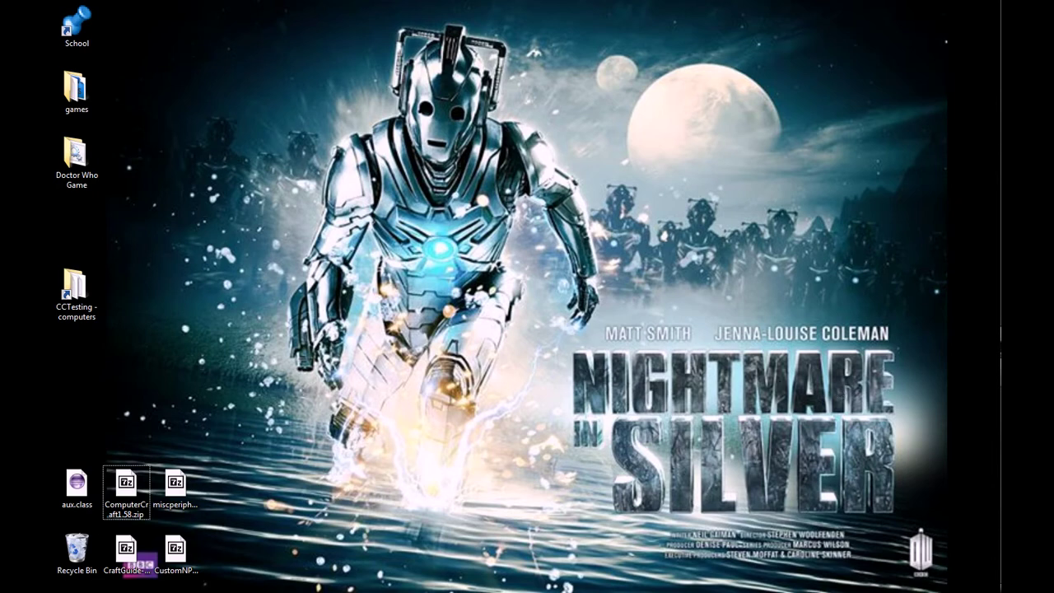
Examine the contents of 3DDCustom.zip in the .minecraft mods folder and close the archive.
left_click(992, 342)
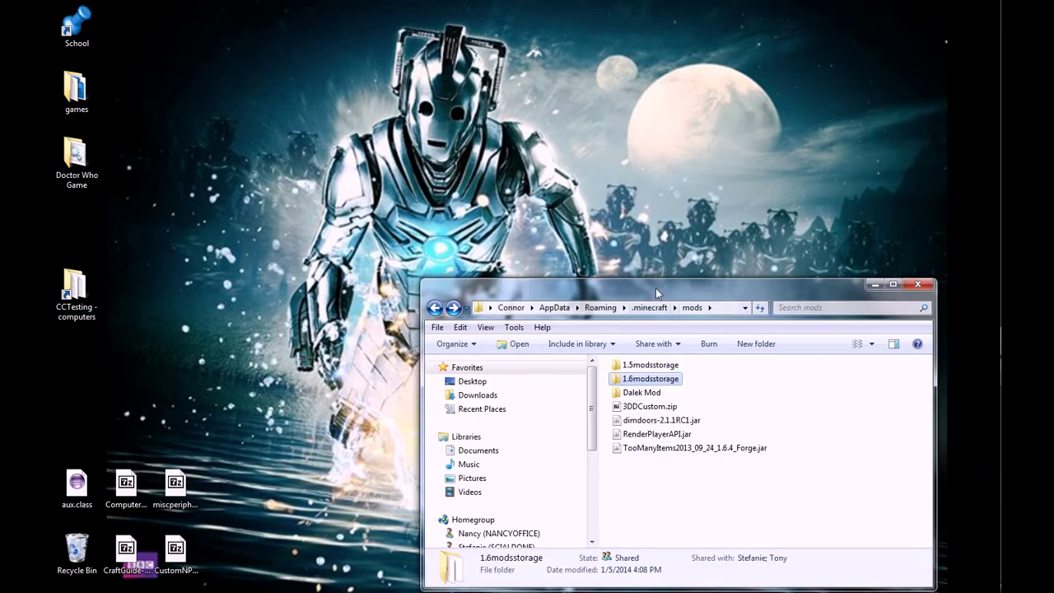
left_click_drag(609, 285, 552, 185)
left_click(577, 306)
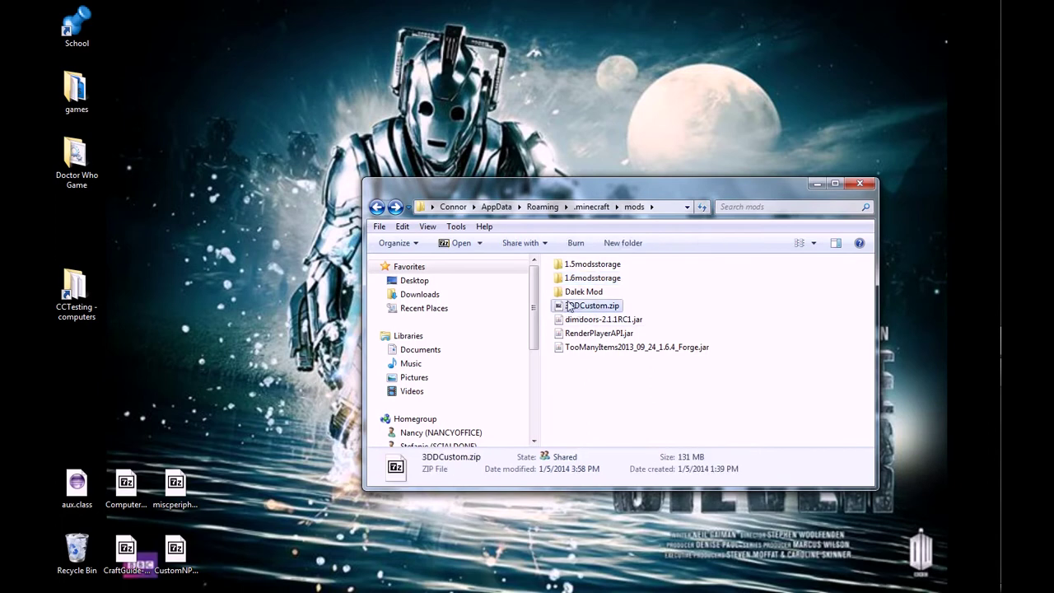
double_click(574, 307)
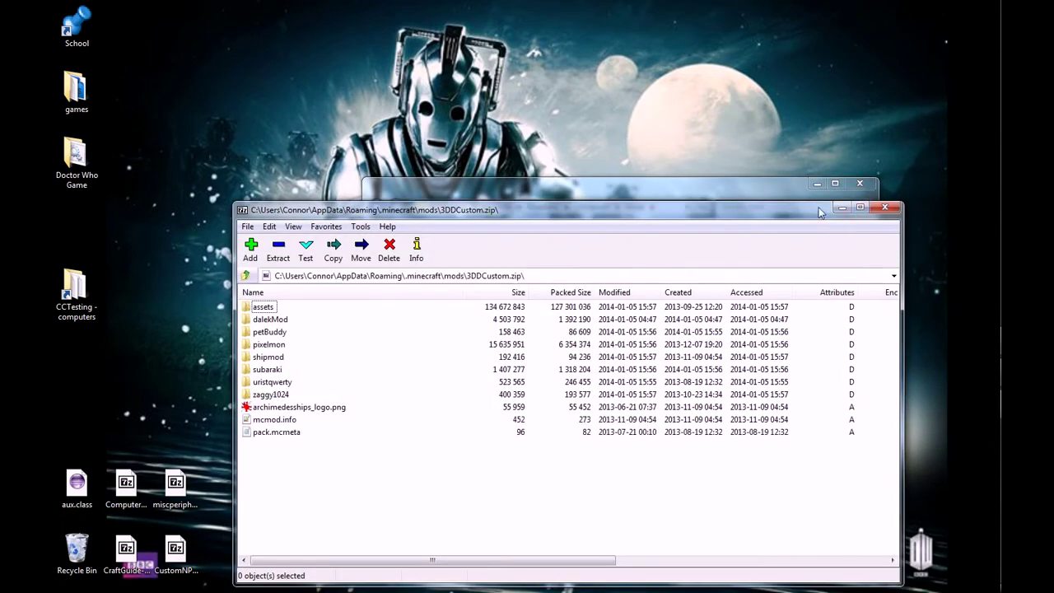
left_click(884, 208)
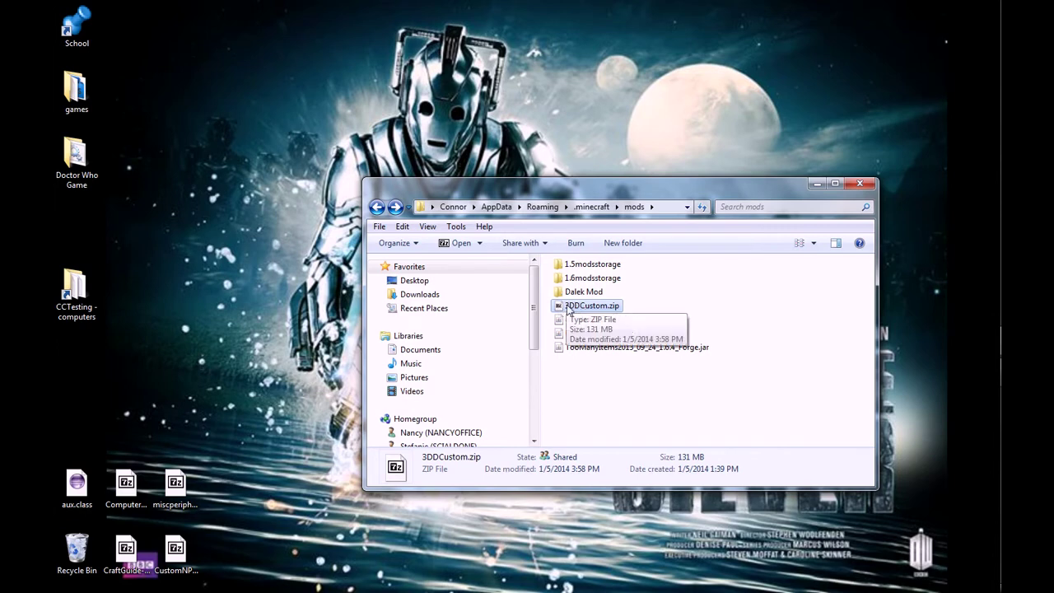
Reposition the mods folder window and move the four mod zip files together to a clear area of the desktop.
left_click_drag(674, 376, 565, 321)
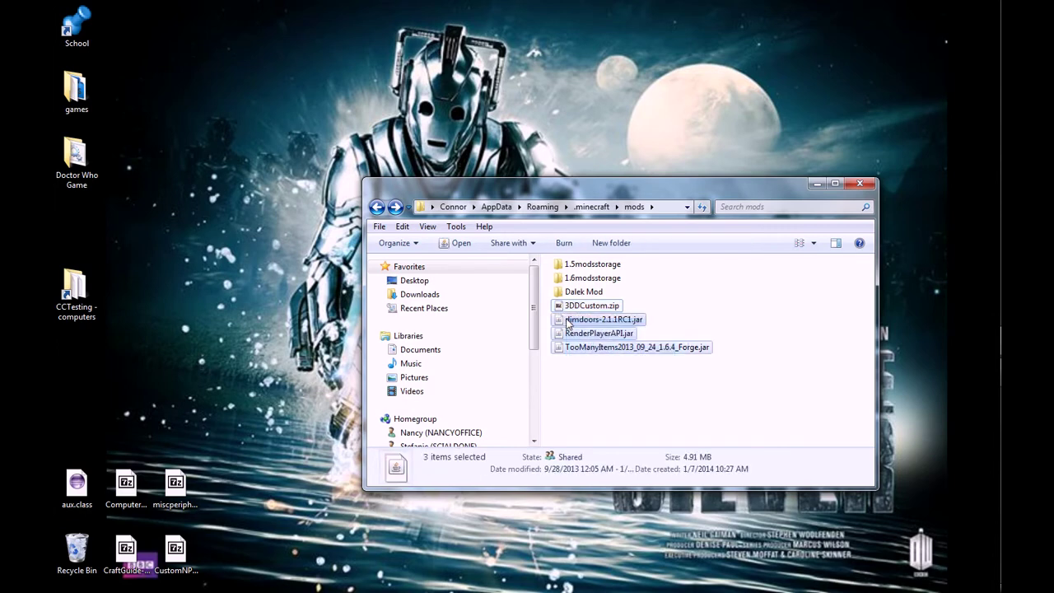
left_click(595, 383)
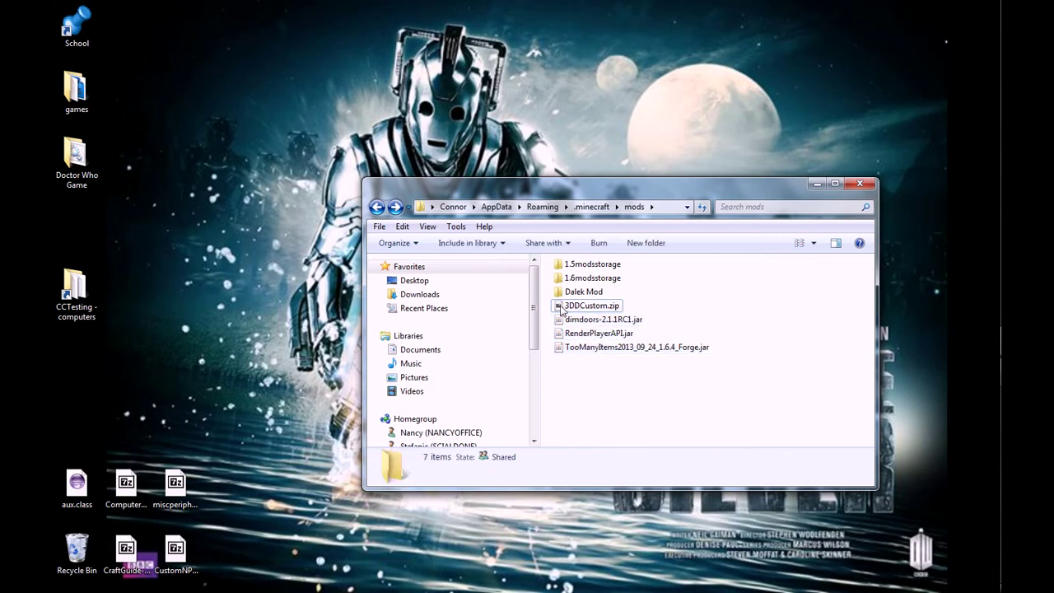
left_click_drag(685, 187, 798, 278)
left_click_drag(317, 581, 267, 163)
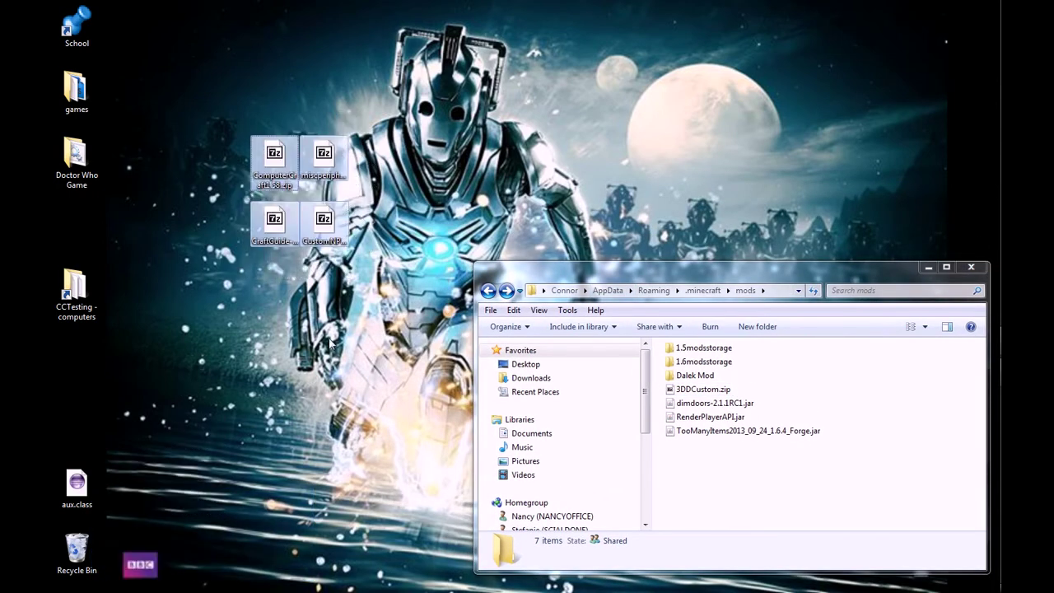
Move 3DDCustom.zip, the three mod jar files and the Dalek Mod folder out of the mods folder onto the desktop.
left_click_drag(730, 483, 682, 392)
left_click_drag(688, 390, 769, 98)
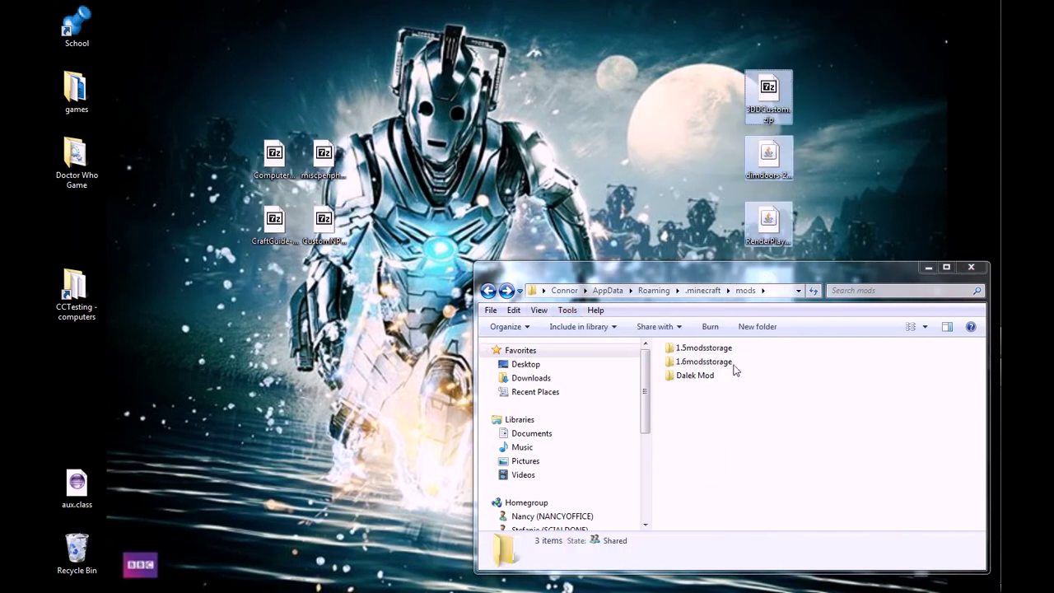
left_click_drag(695, 376, 718, 122)
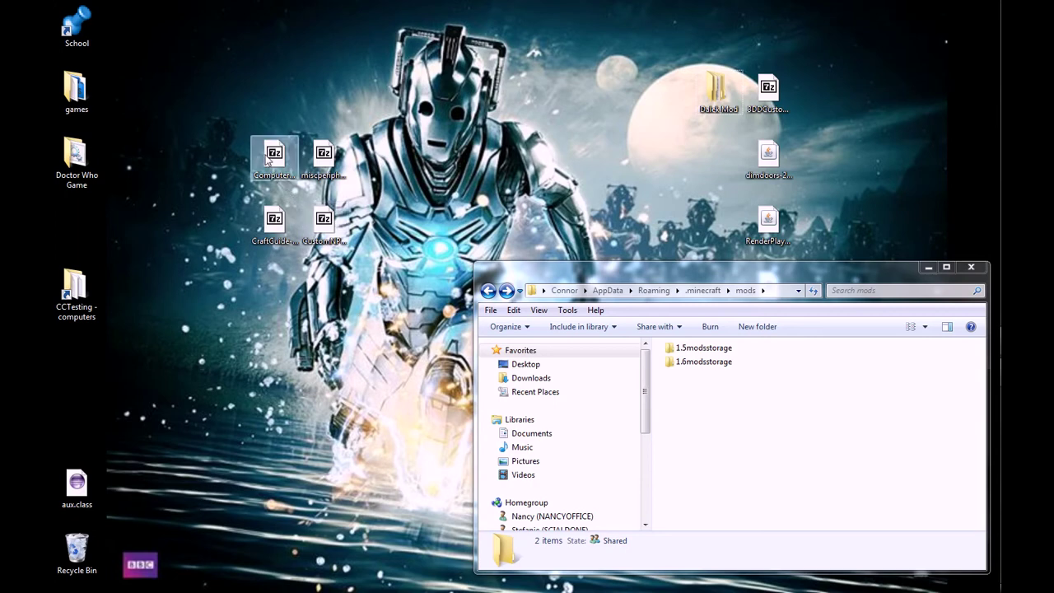
Open the ComputerCraft, miscperipherals, CraftGuide and CustomNPCs zip archives from the desktop all together.
left_click(323, 156)
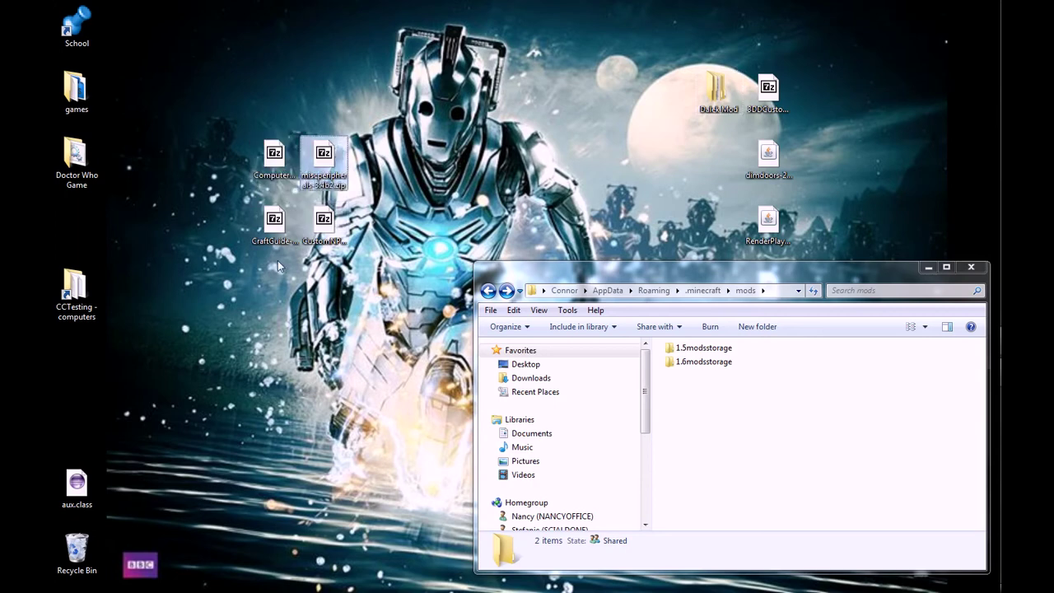
left_click(278, 233)
left_click(324, 239)
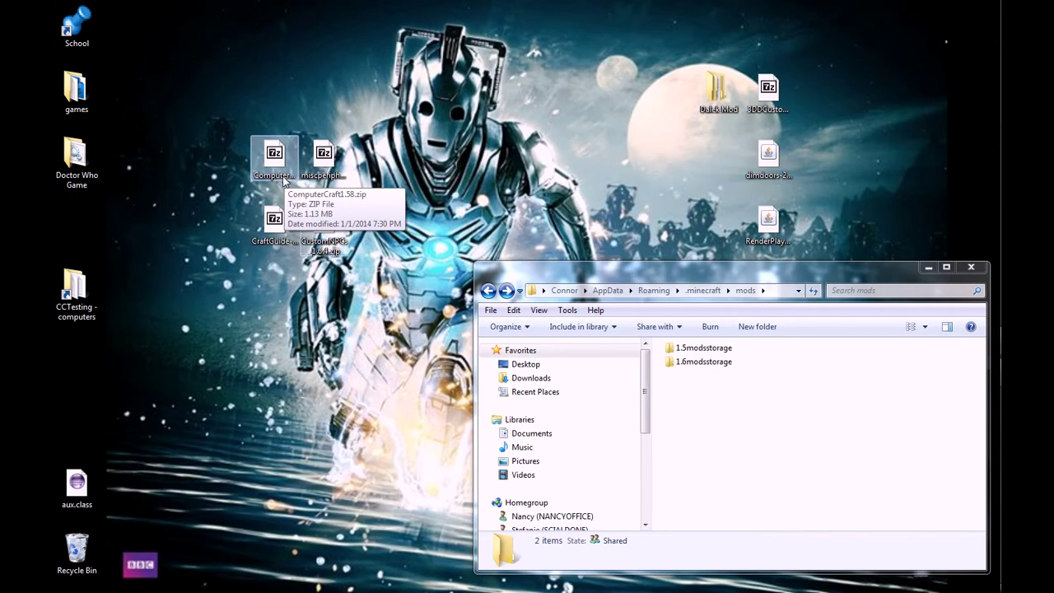
left_click_drag(377, 345, 165, 7)
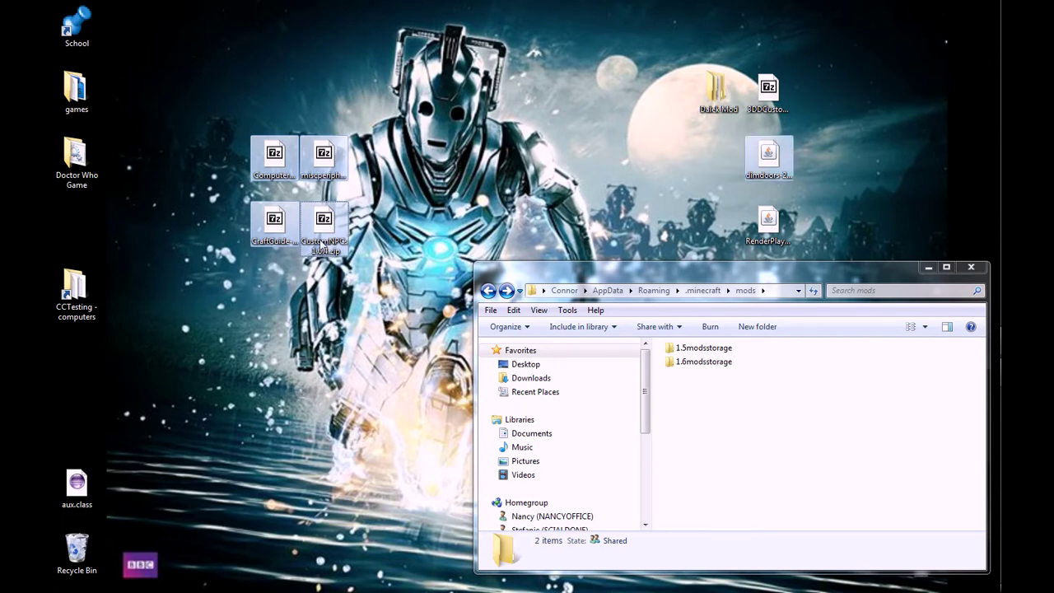
left_click_drag(323, 243, 280, 176)
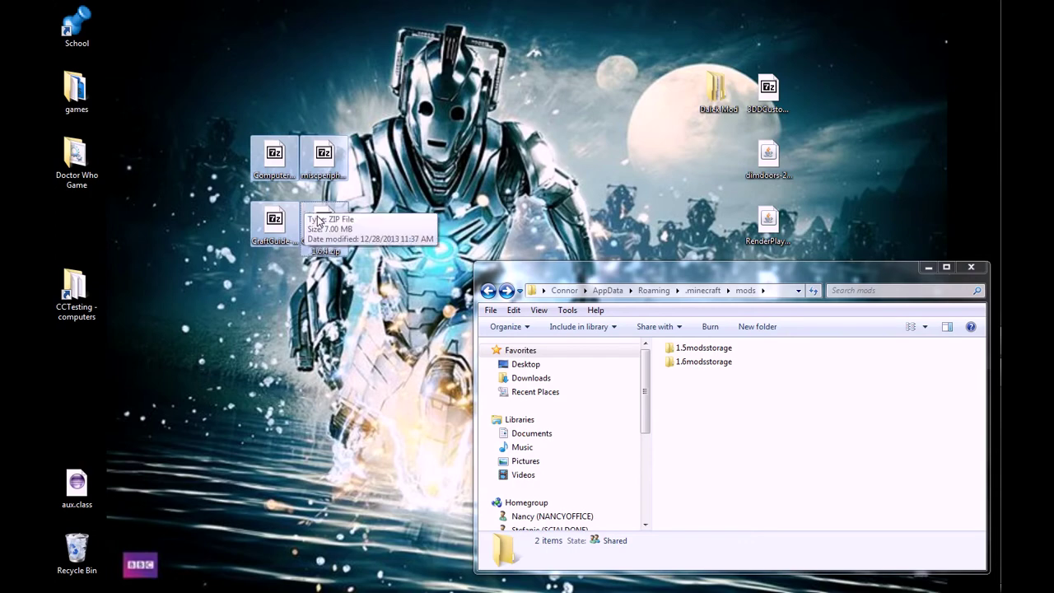
double_click(320, 220)
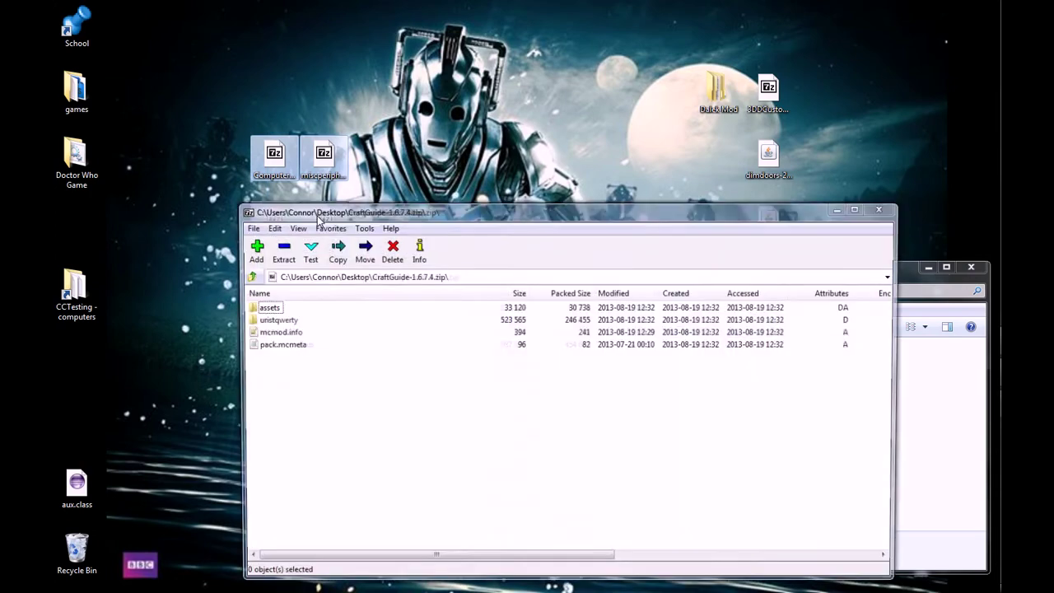
Arrange the four archive windows so that the file lists of all the mods can be reached side by side.
left_click_drag(451, 217, 559, 221)
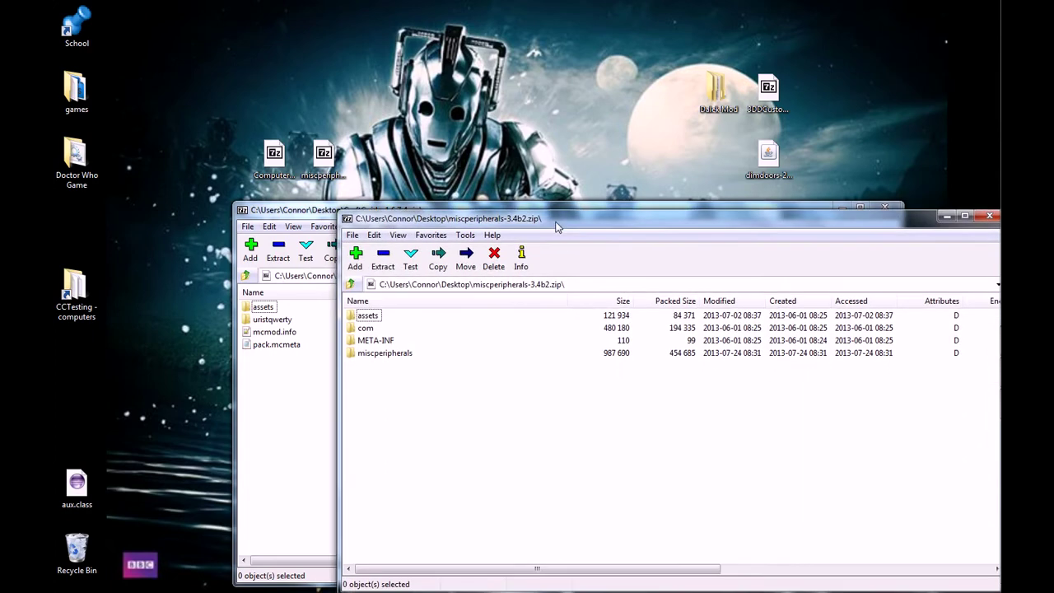
left_click_drag(512, 149, 632, 34)
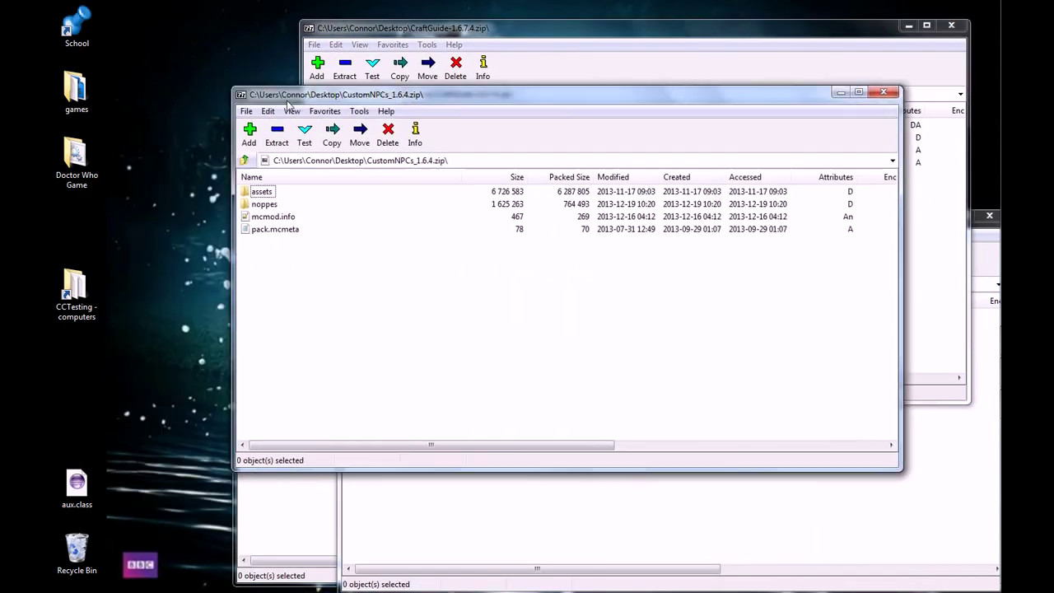
left_click_drag(288, 101, 373, 266)
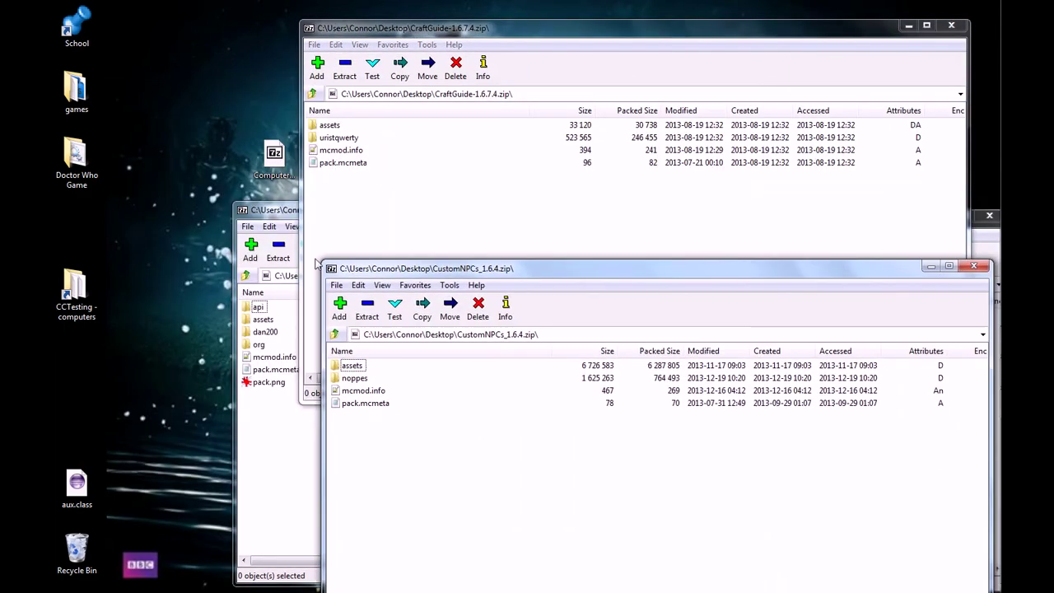
left_click_drag(261, 209, 81, 54)
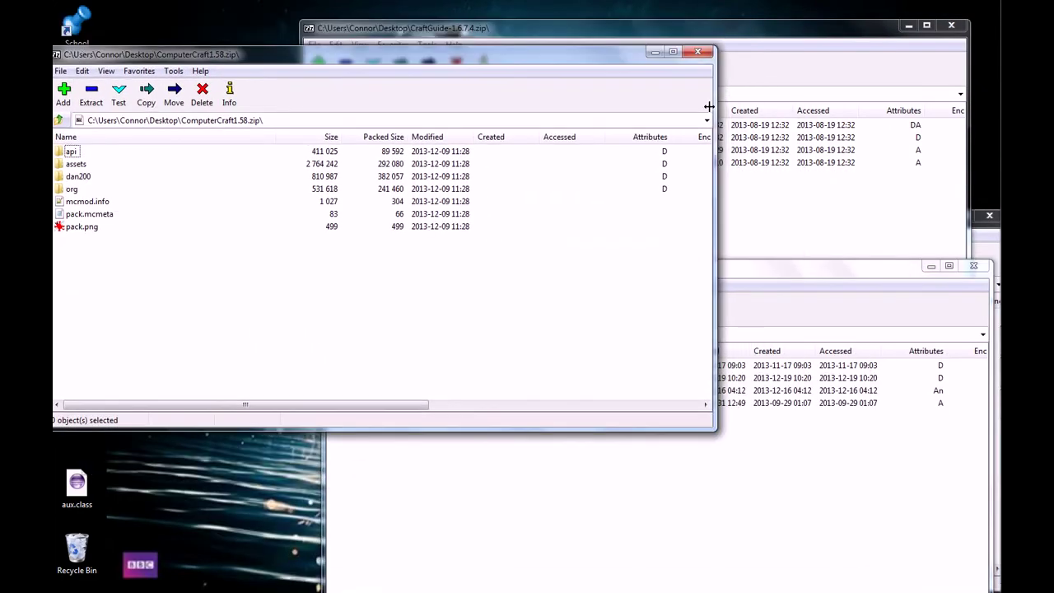
left_click(774, 51)
left_click(700, 519)
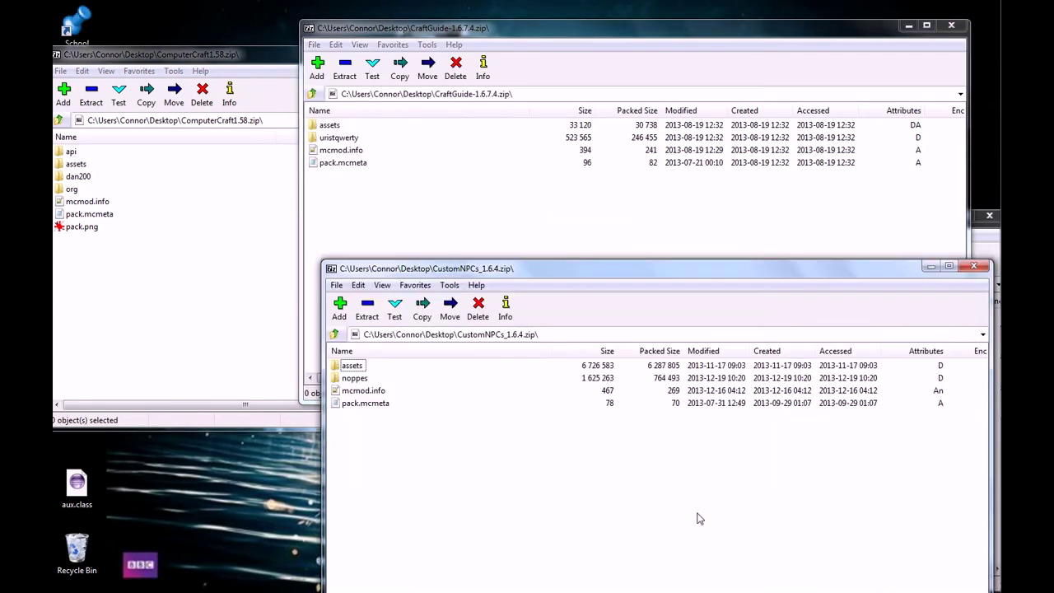
left_click_drag(703, 277, 527, 274)
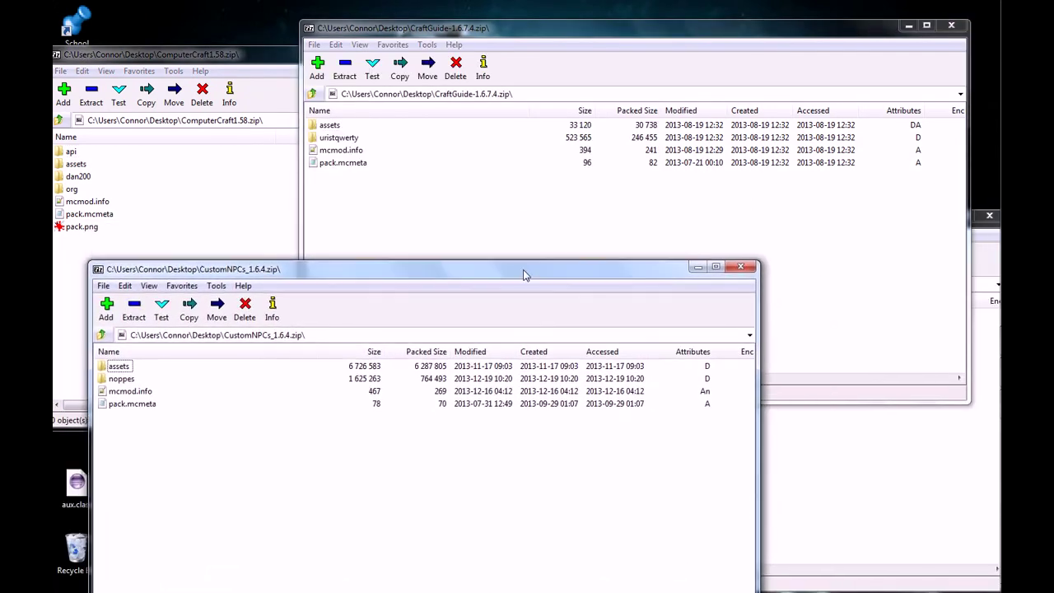
left_click(942, 525)
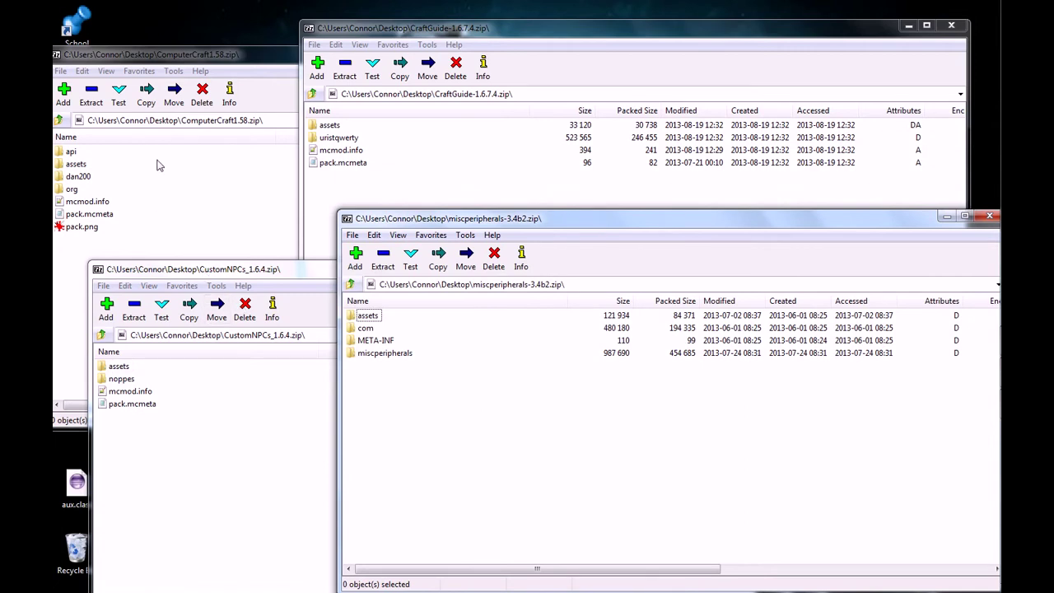
Copy the assets, com, META-INF and miscperipherals folders from miscperipherals-3.4b2.zip into ComputerCraft1.58.zip, and close the source archive.
left_click(187, 188)
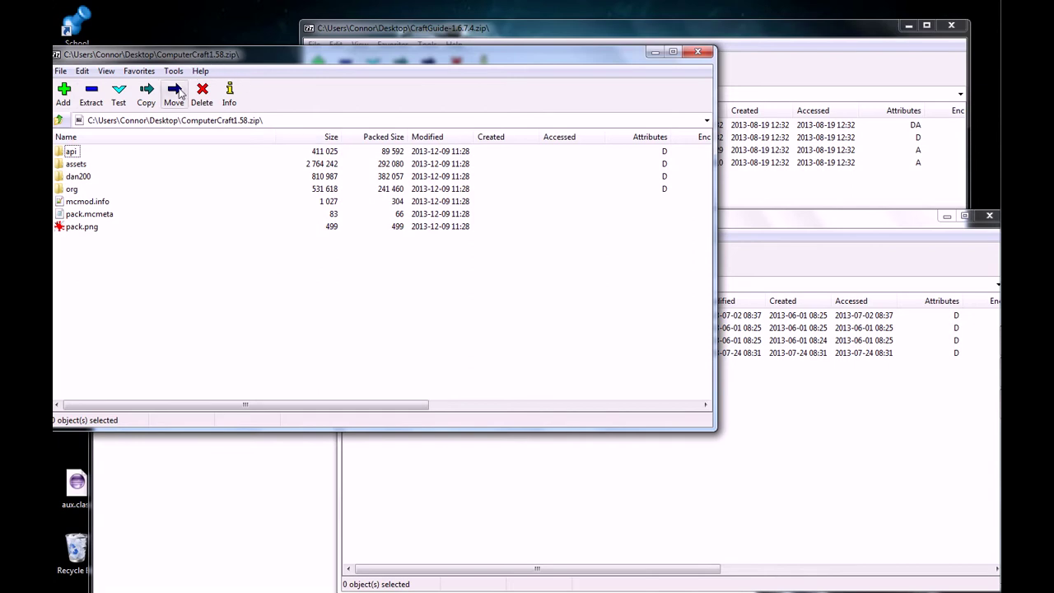
left_click(558, 501)
left_click_drag(767, 490, 329, 298)
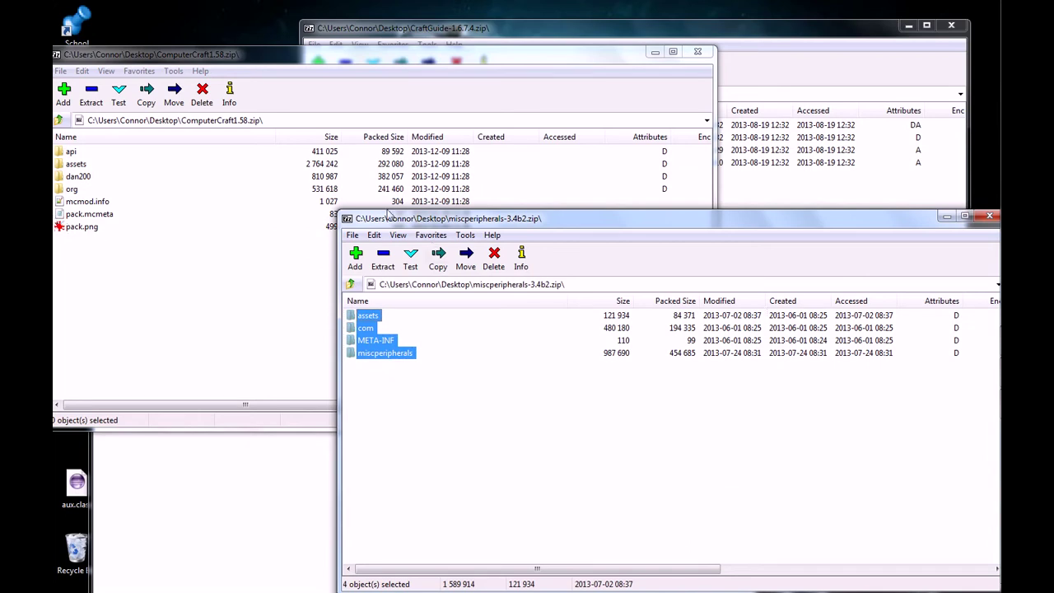
left_click(215, 243)
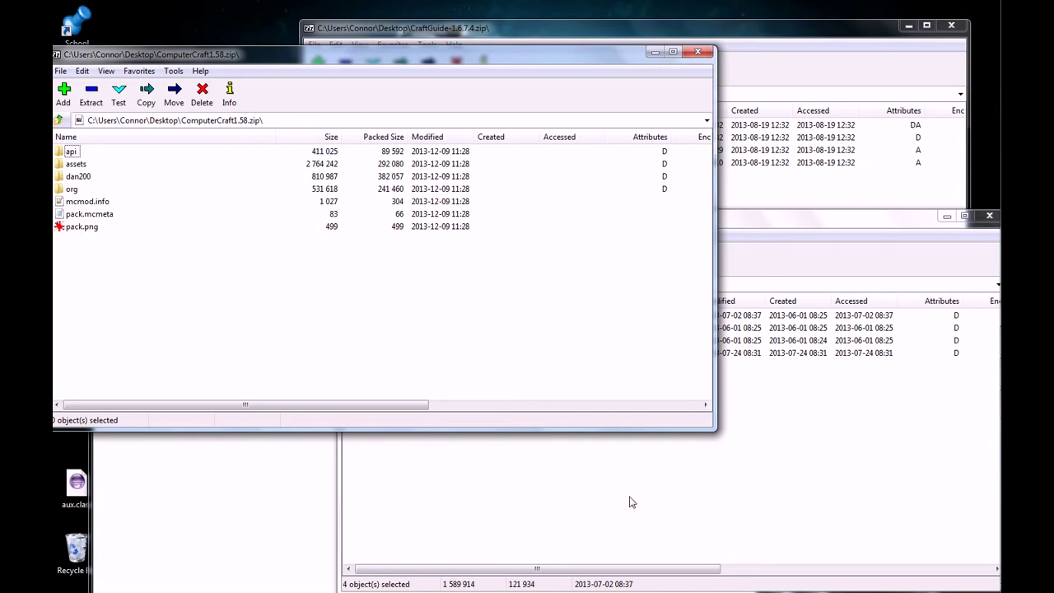
left_click(637, 454)
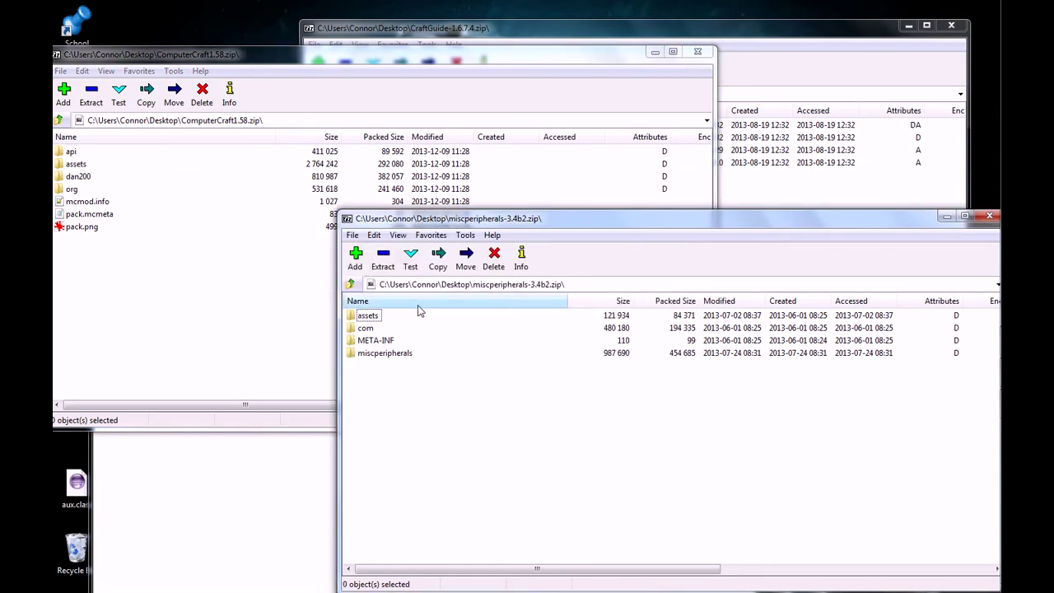
left_click_drag(531, 491, 140, 208)
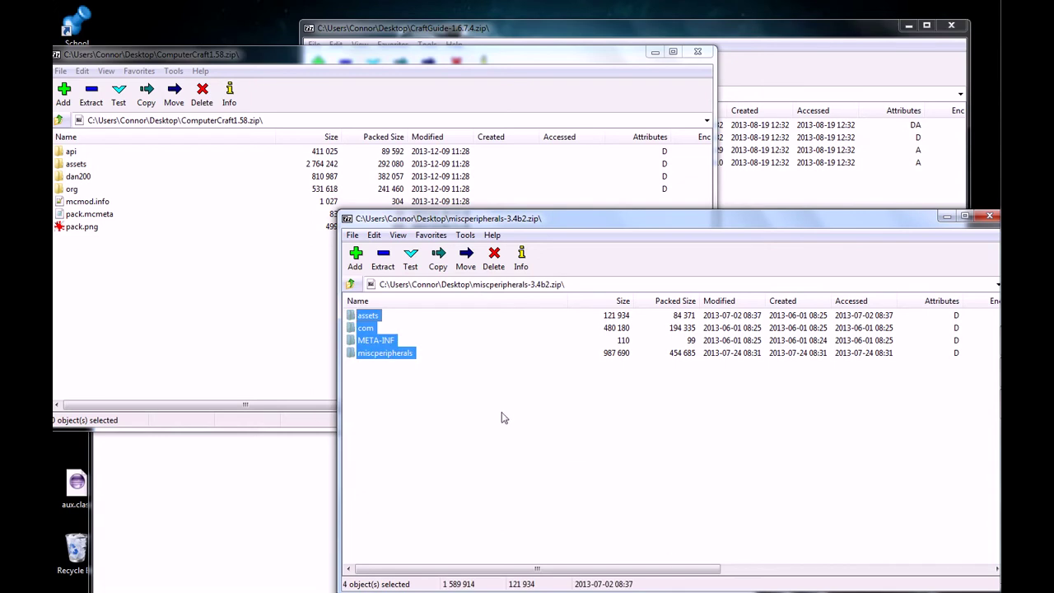
left_click_drag(365, 322, 219, 341)
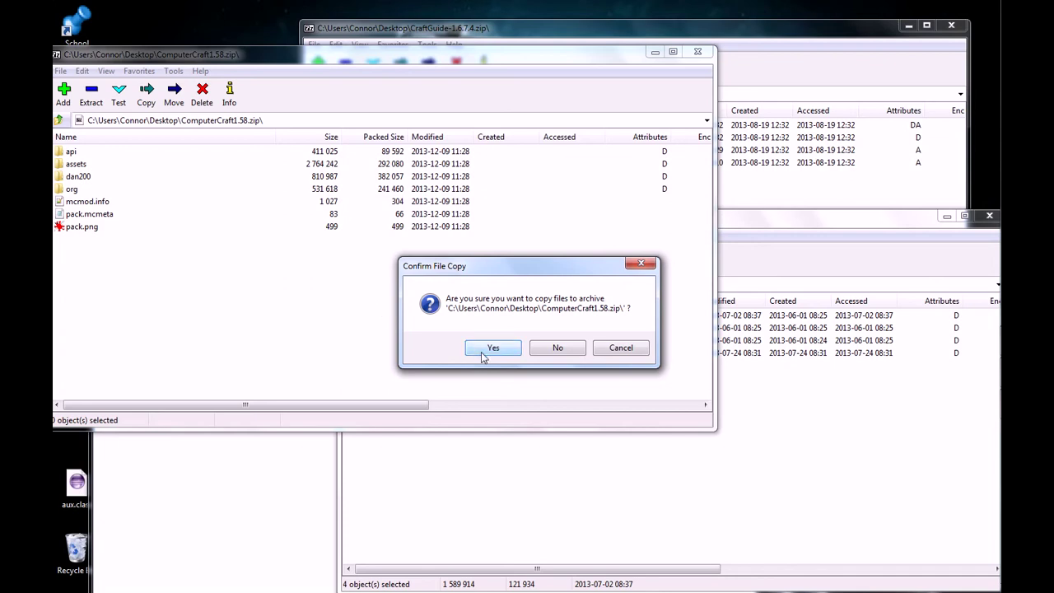
left_click(492, 347)
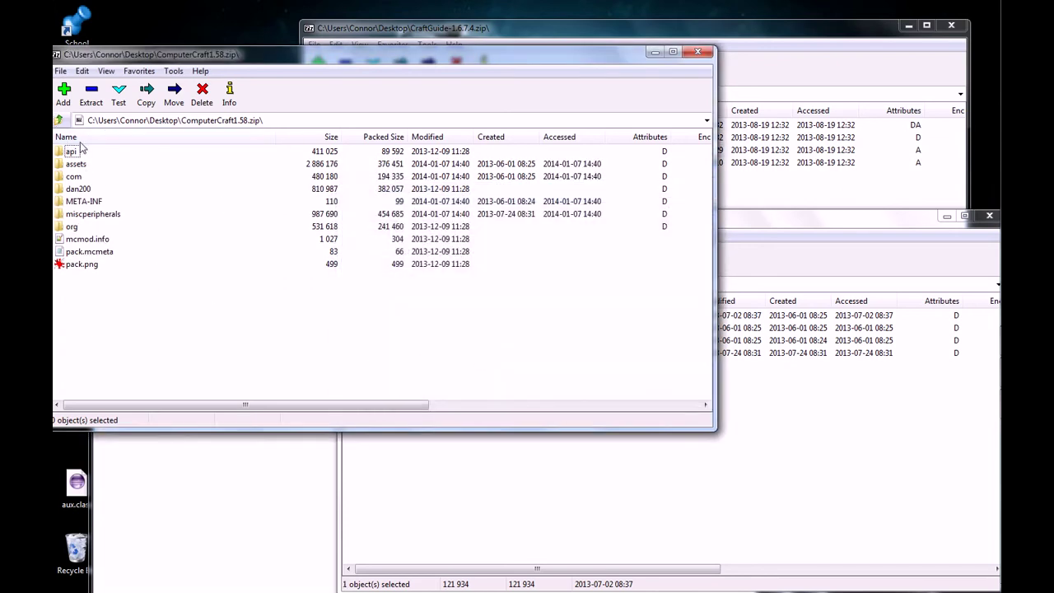
left_click(847, 444)
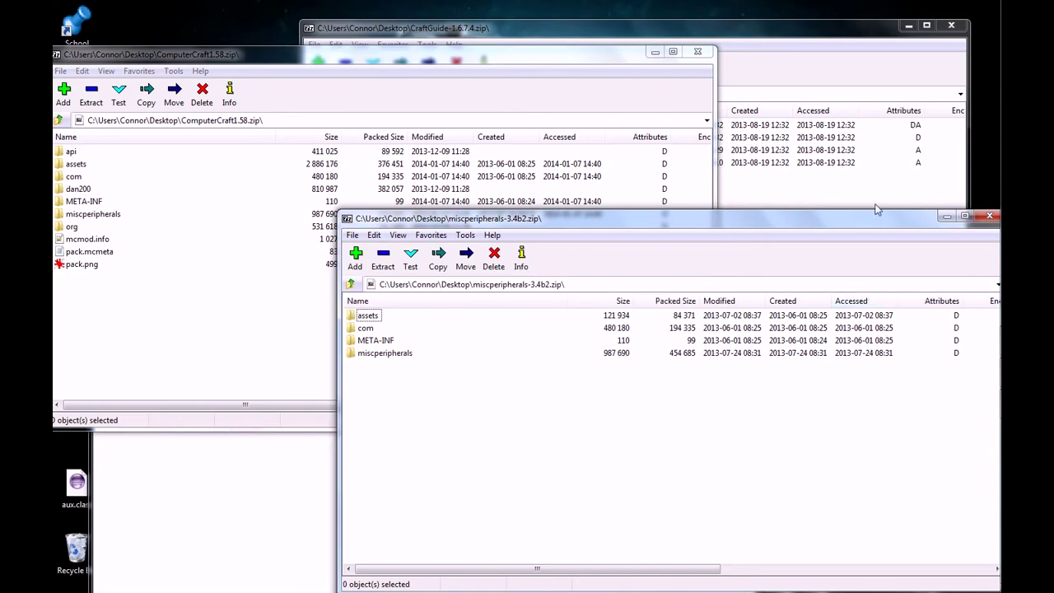
left_click(988, 215)
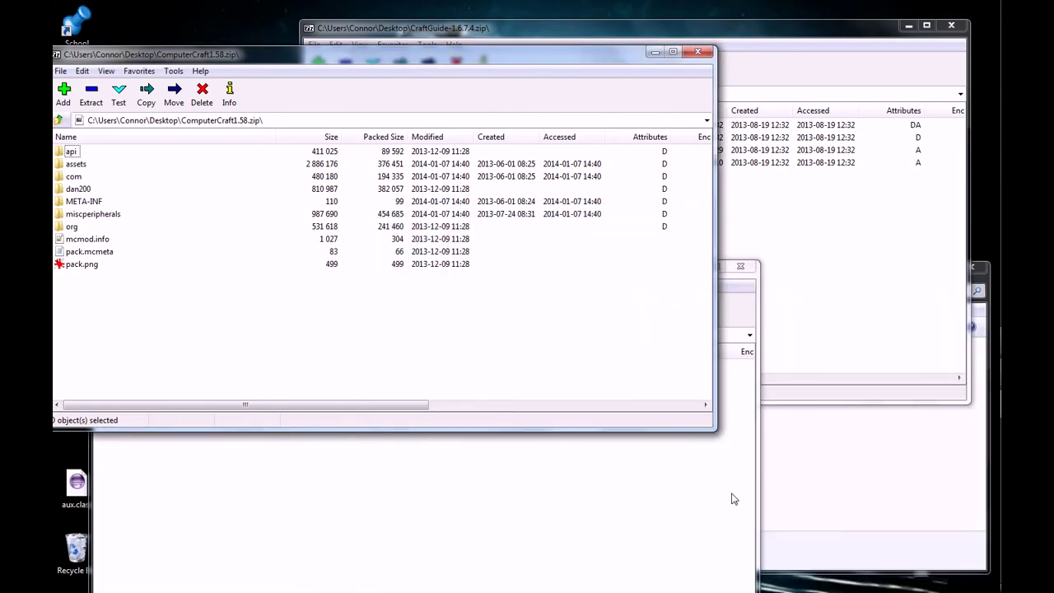
Copy all the contents of CustomNPCs_1.6.4.zip into ComputerCraft1.58.zip and close the CustomNPCs archive.
left_click(733, 499)
left_click_drag(376, 522, 181, 178)
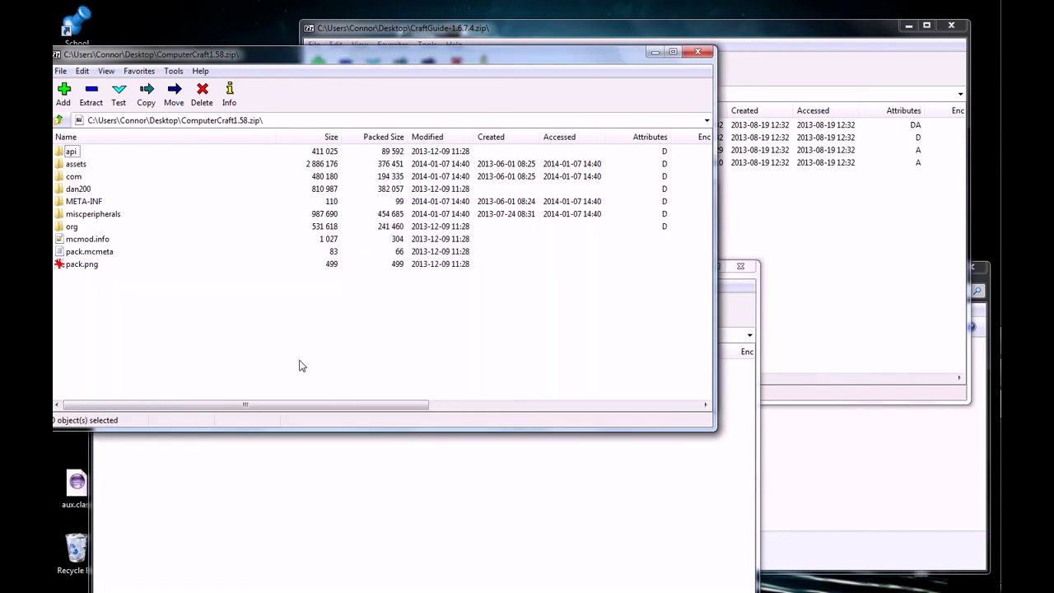
left_click(493, 348)
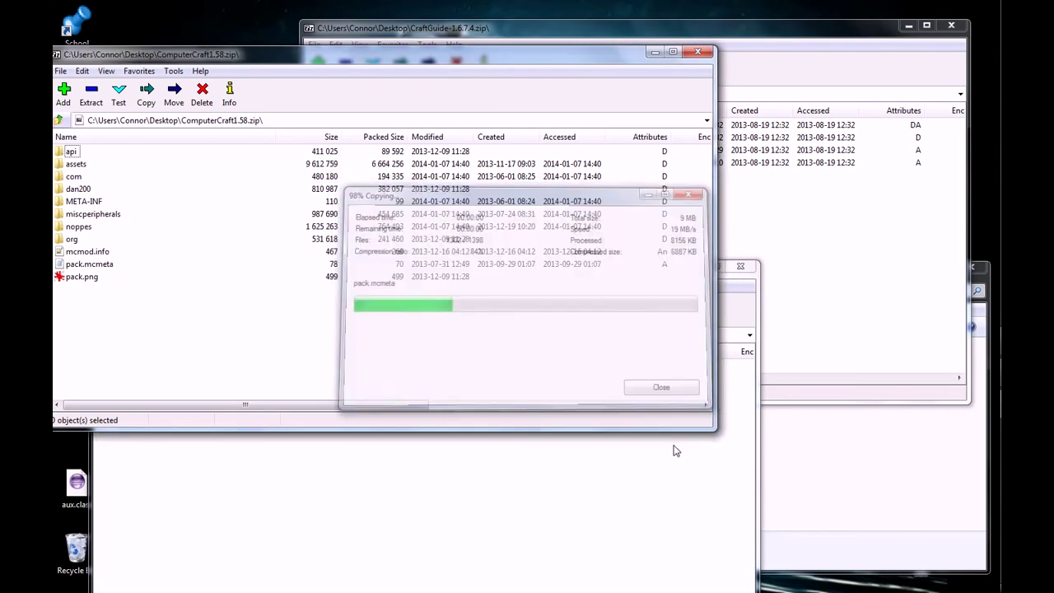
left_click(745, 270)
Copy assets, uristqwerty, mcmod.info and pack.mcmeta from CraftGuide-1.6.7.4.zip into ComputerCraft1.58.zip.
key("ctrl+a")
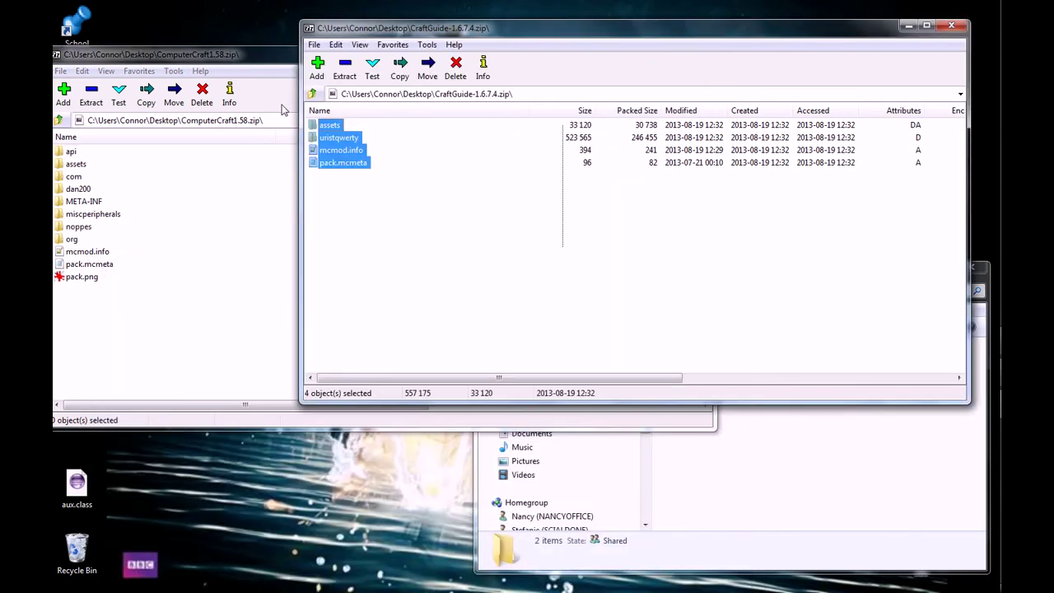
left_click_drag(329, 135, 266, 228)
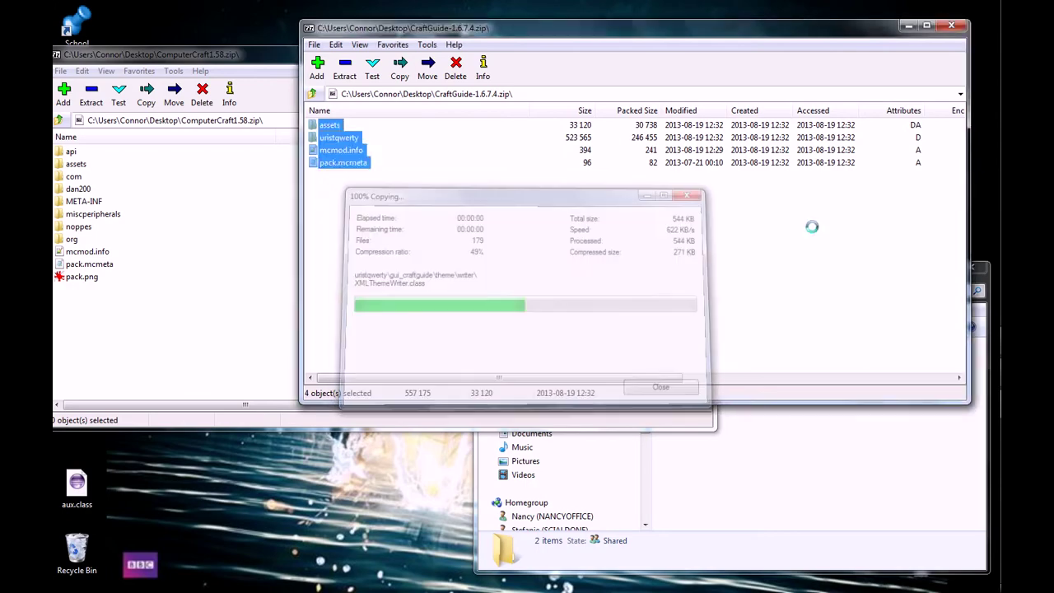
left_click(486, 348)
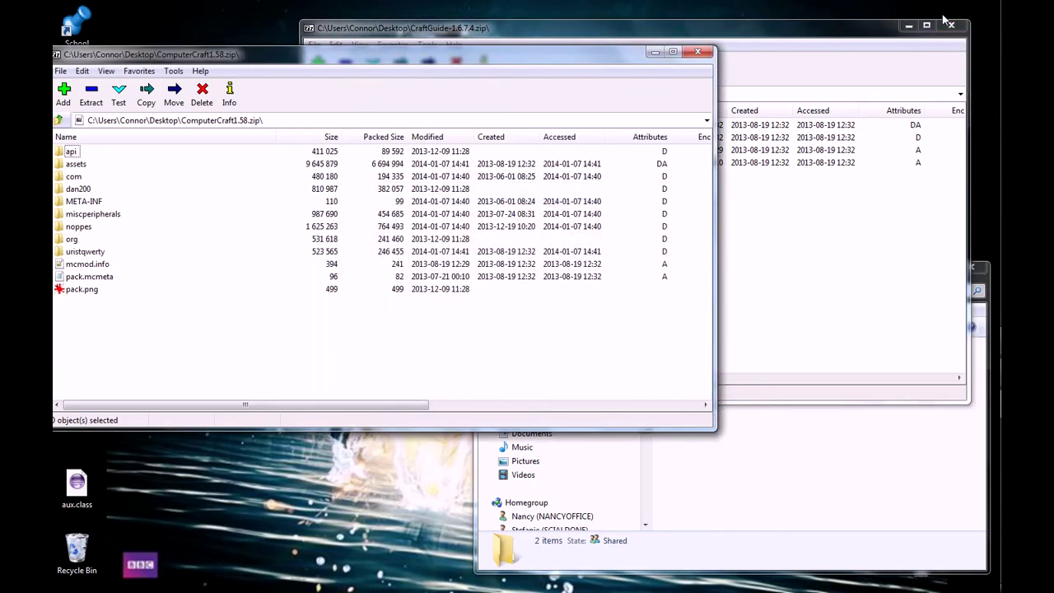
Close the CraftGuide-1.6.7.4.zip and ComputerCraft1.58.zip archive windows.
left_click(953, 28)
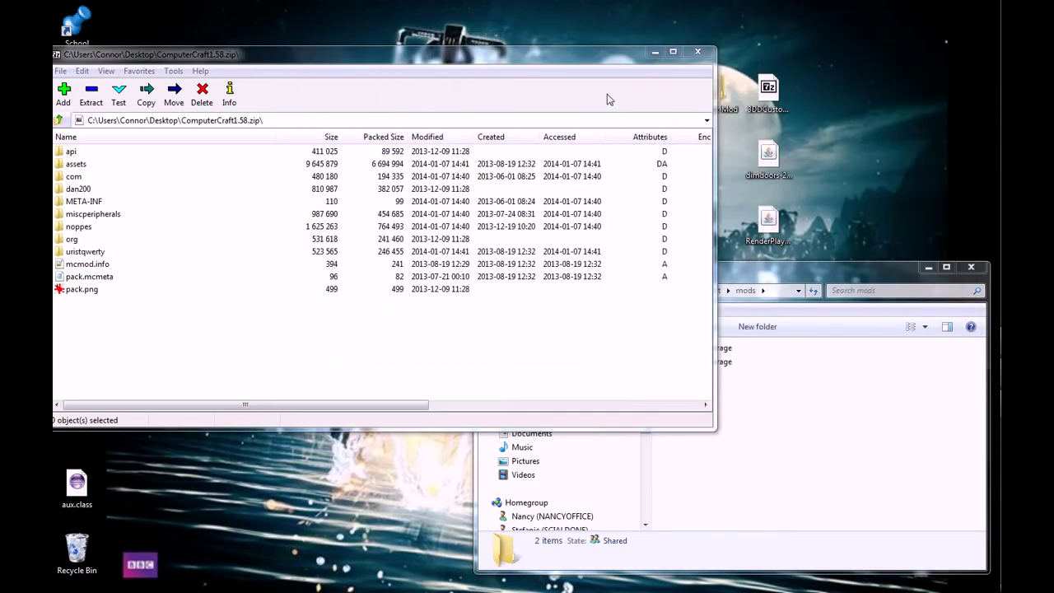
left_click(701, 51)
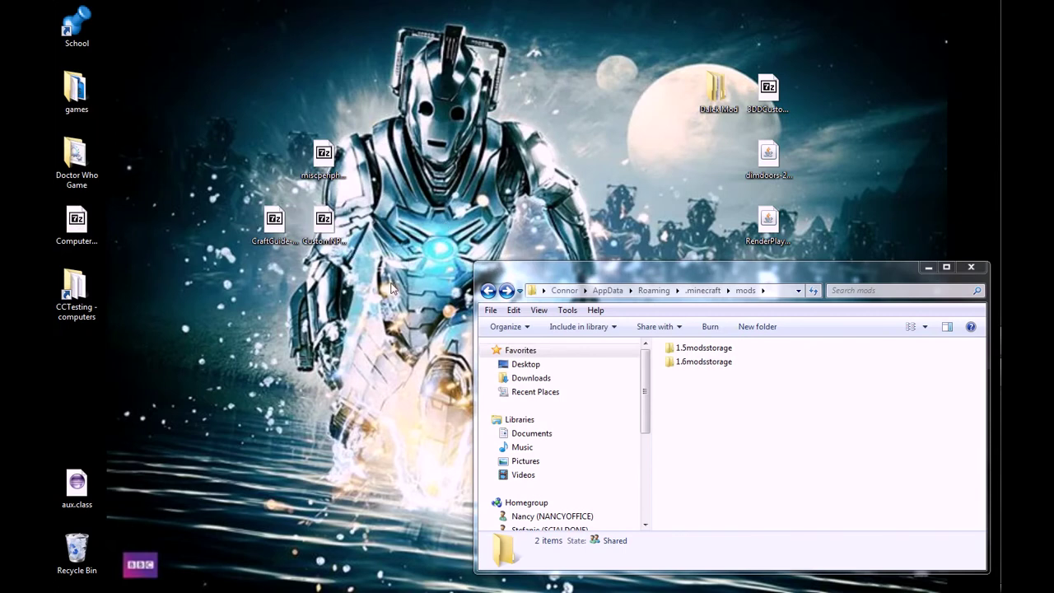
Look through the stored mods in the 1.6modsstorage folder and return to the mods folder.
left_click_drag(391, 284, 219, 64)
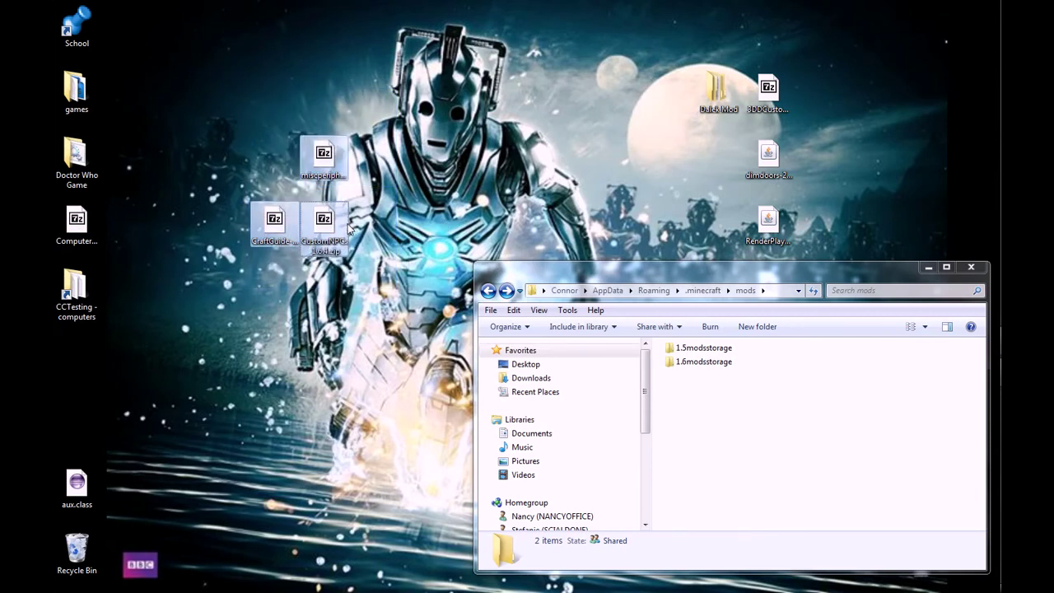
double_click(704, 362)
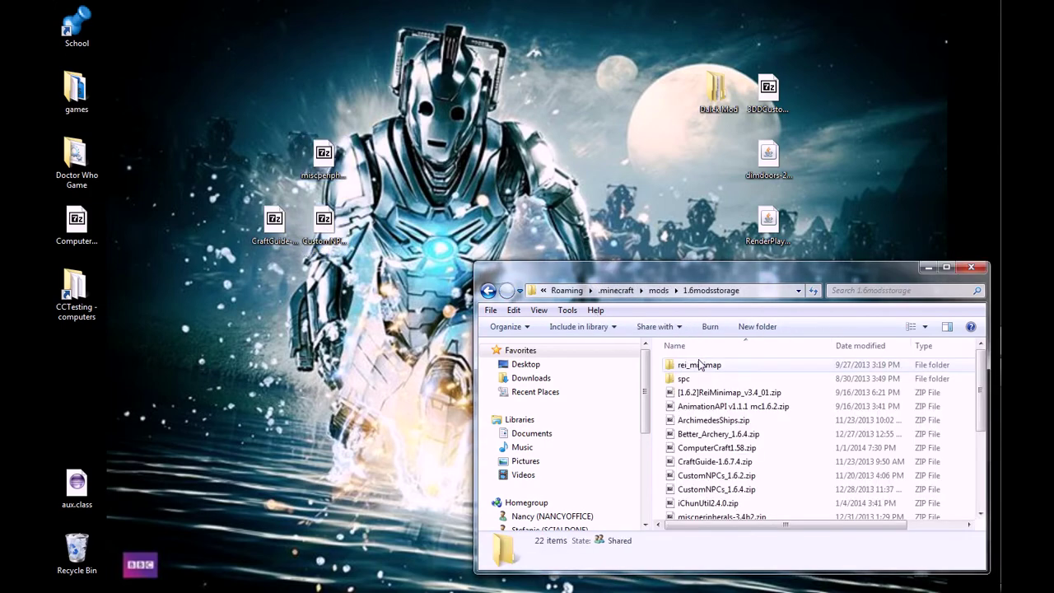
scroll(720, 412, "down", 2)
scroll(720, 411, "up", 2)
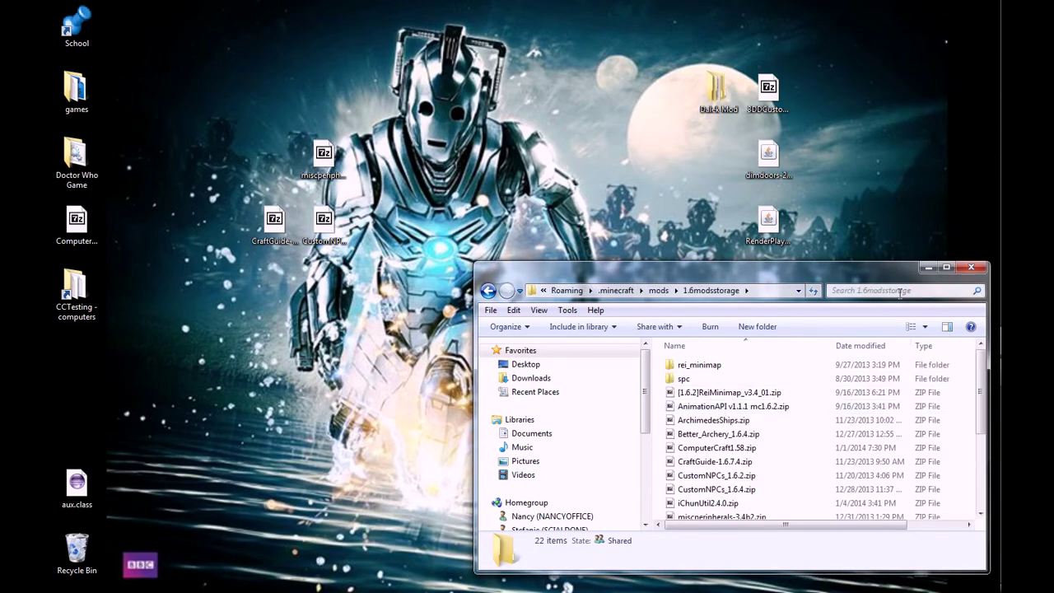
key("alt+Left")
Delete the miscperipherals, CraftGuide and CustomNPCs zip files from the desktop.
left_click_drag(321, 228, 219, 100)
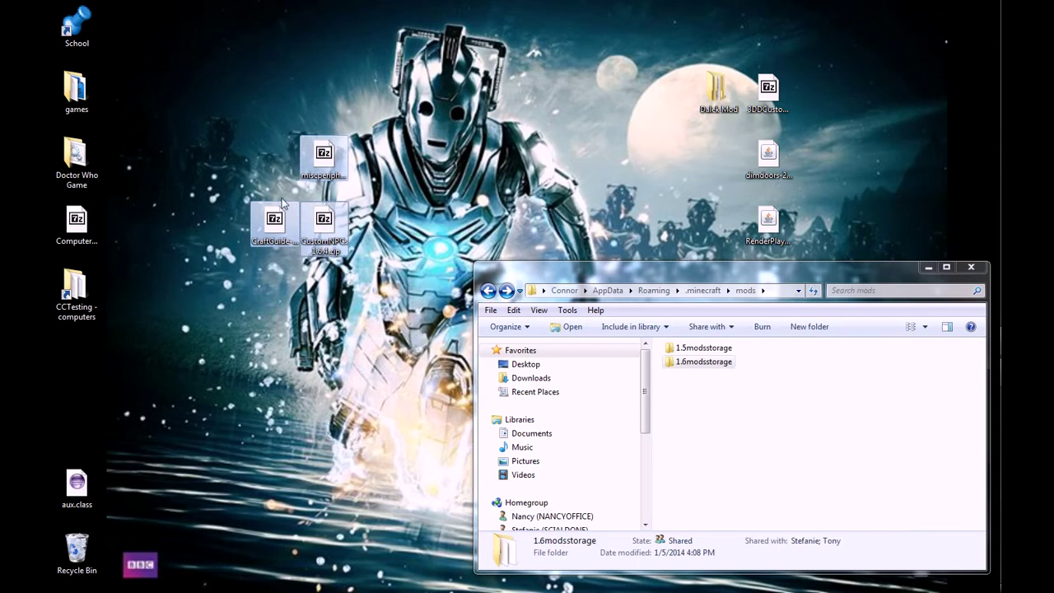
key("Delete")
left_click(579, 313)
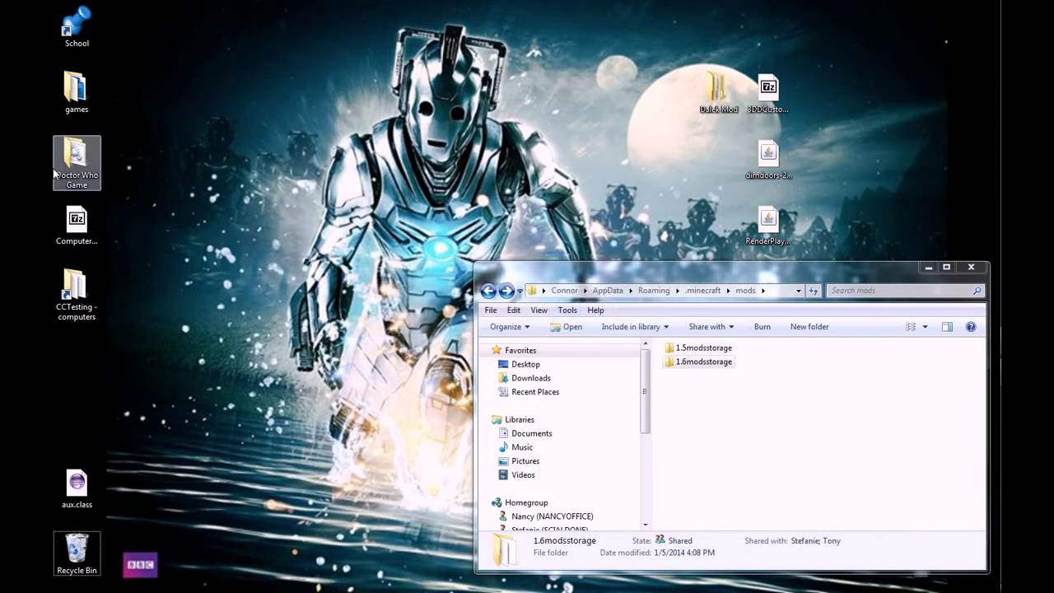
Move ComputerCraft1.58.zip to the free area of the desktop and open its file name for editing.
left_click_drag(77, 222, 292, 247)
right_click(292, 247)
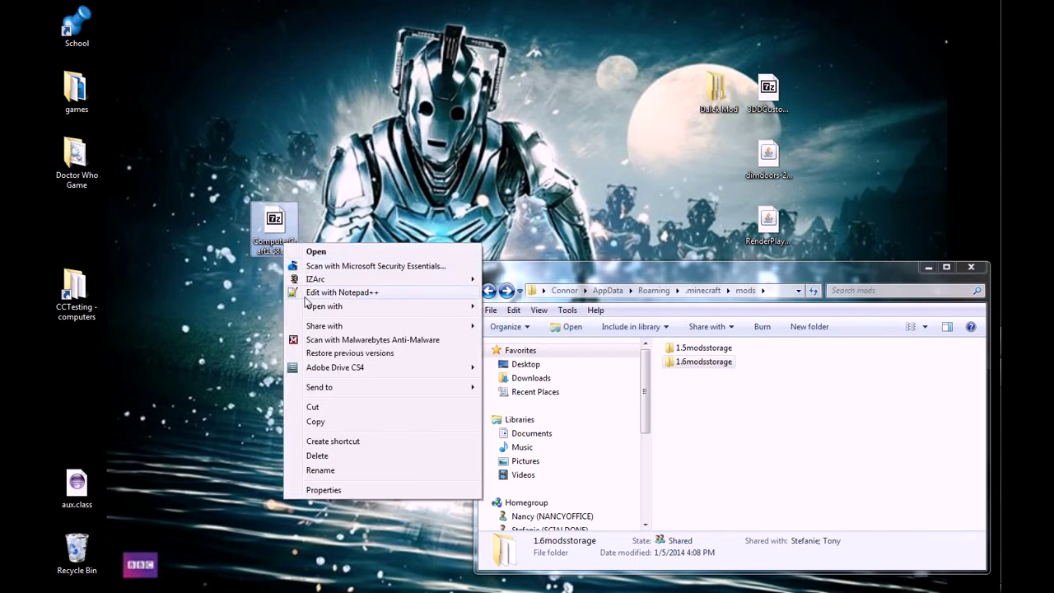
left_click(325, 469)
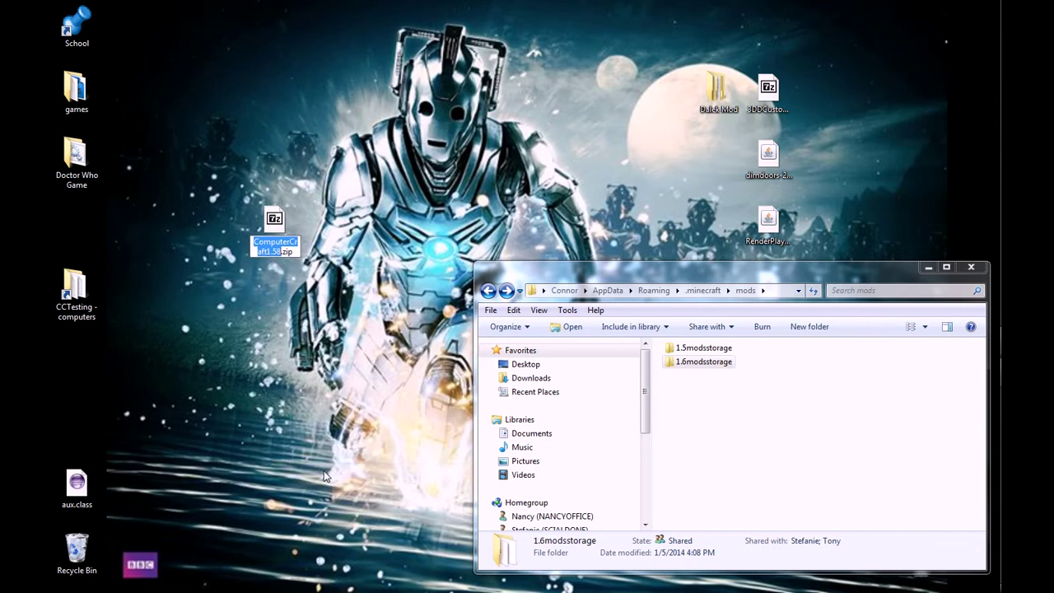
type("3DDCust")
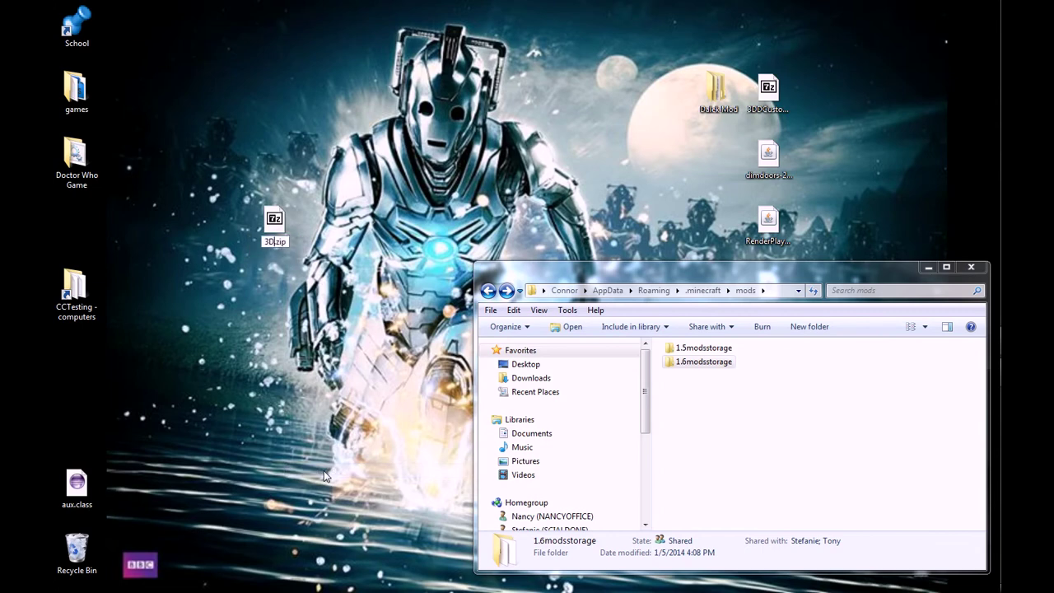
type("om")
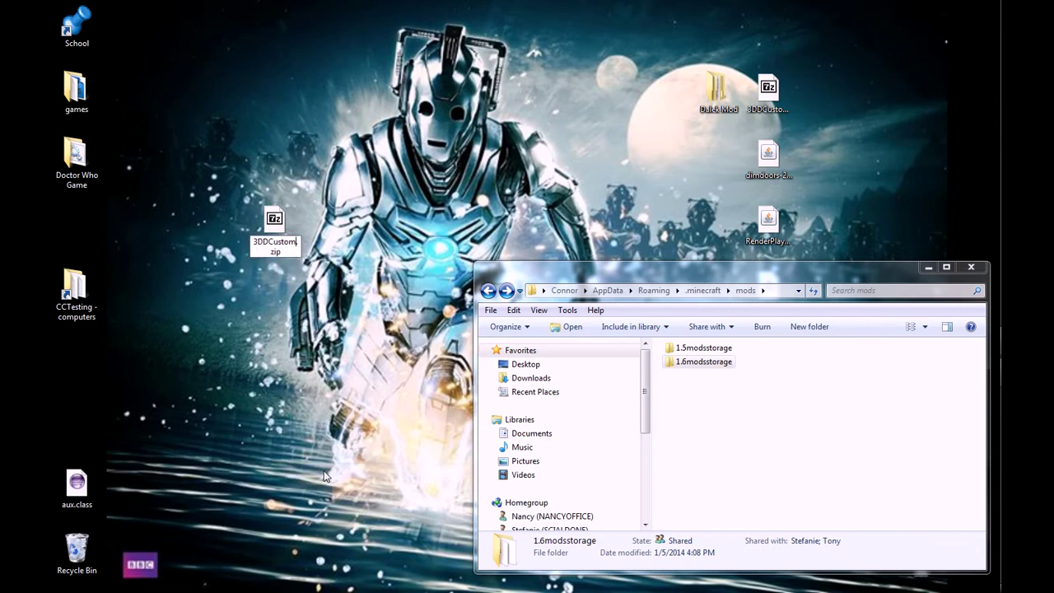
key("Return")
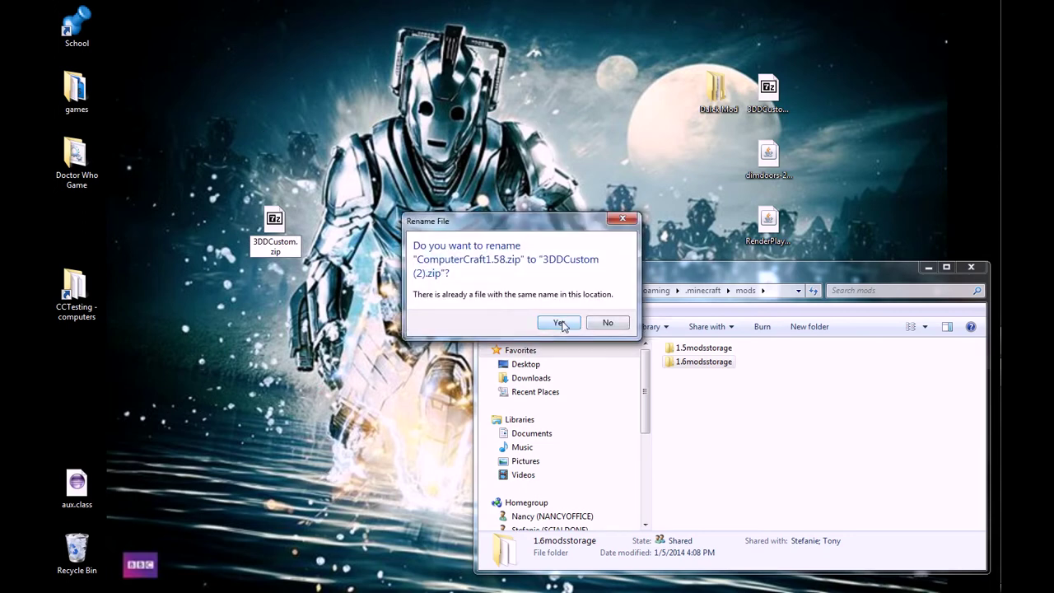
left_click(606, 322)
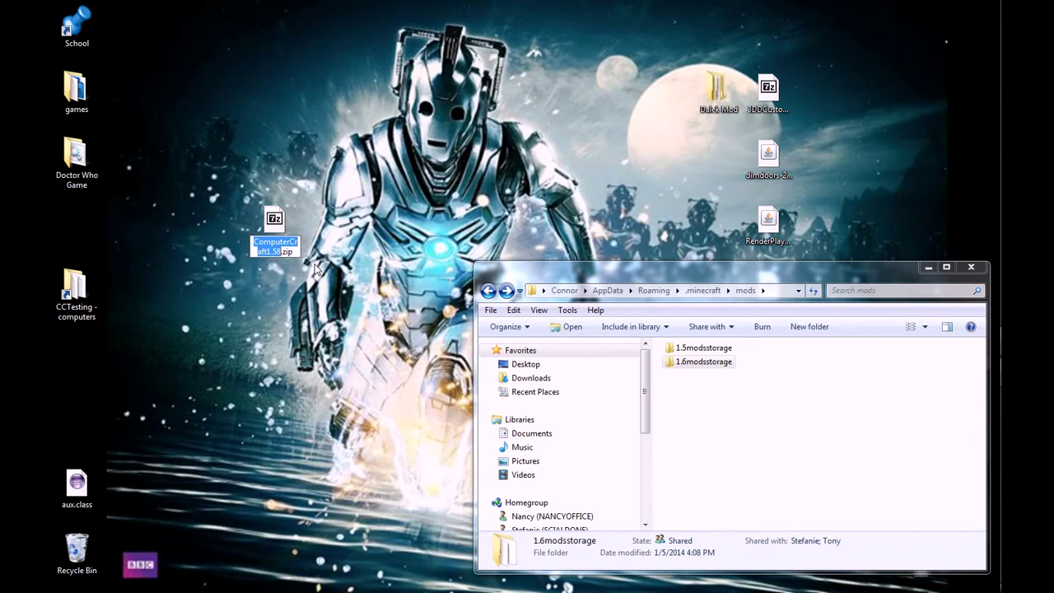
Rename the combined archive to tutpack.zip and move it into the .minecraft mods folder.
type("tutpack")
key("Return")
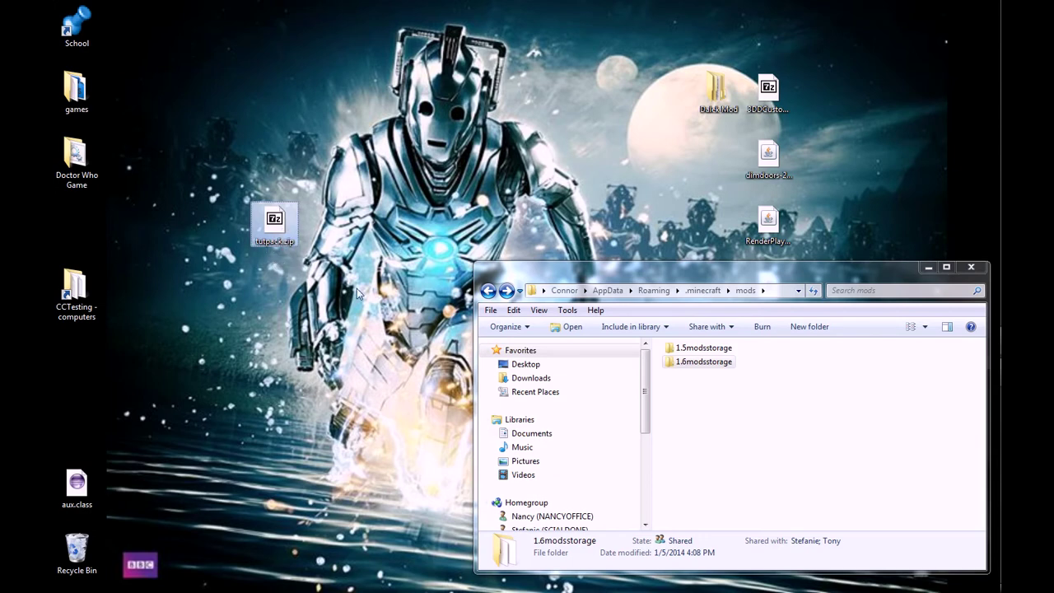
left_click_drag(274, 223, 856, 436)
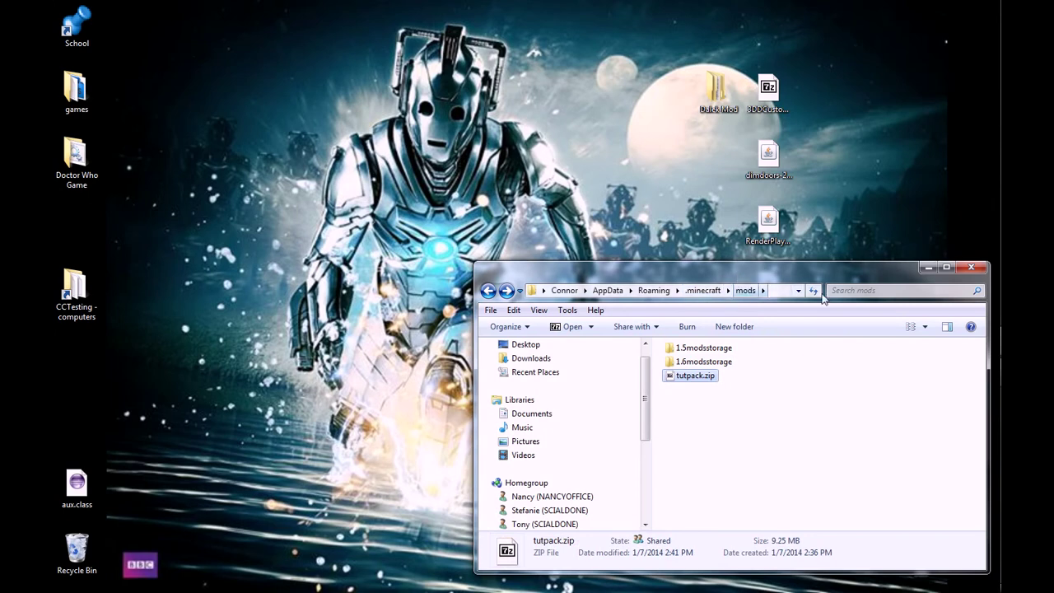
Open the Minecraft Launcher, start the game with the Forge profile and maximize the game window.
mouse_move(998, 330)
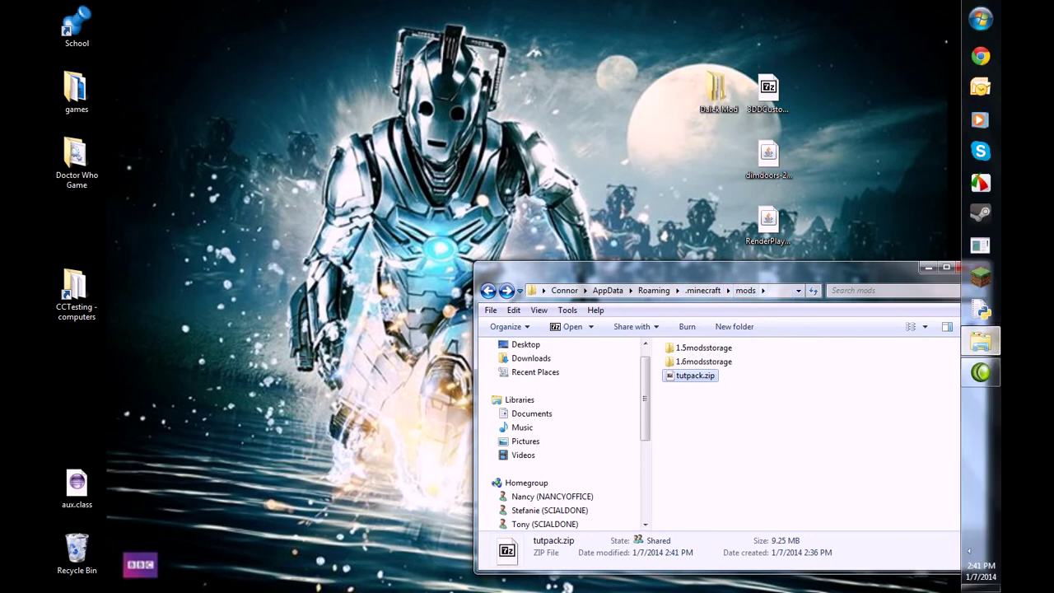
left_click(978, 281)
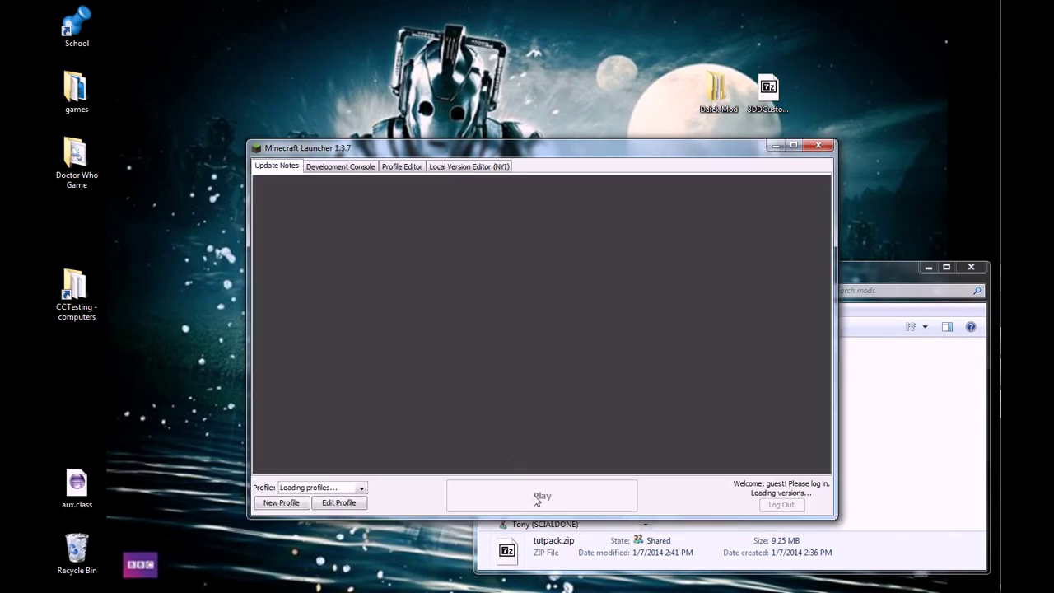
left_click(536, 498)
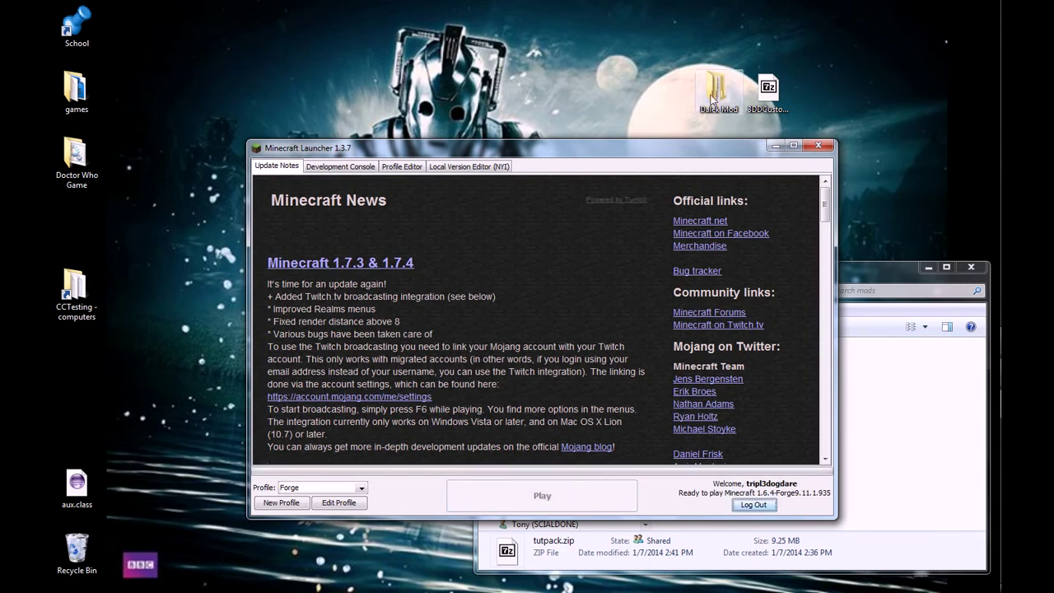
left_click(774, 145)
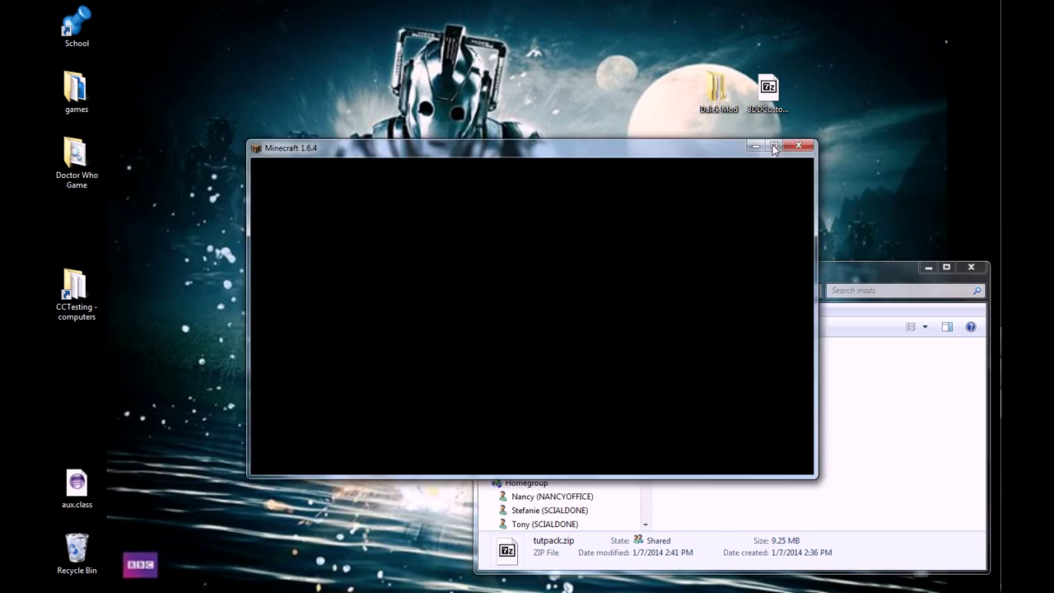
left_click(774, 147)
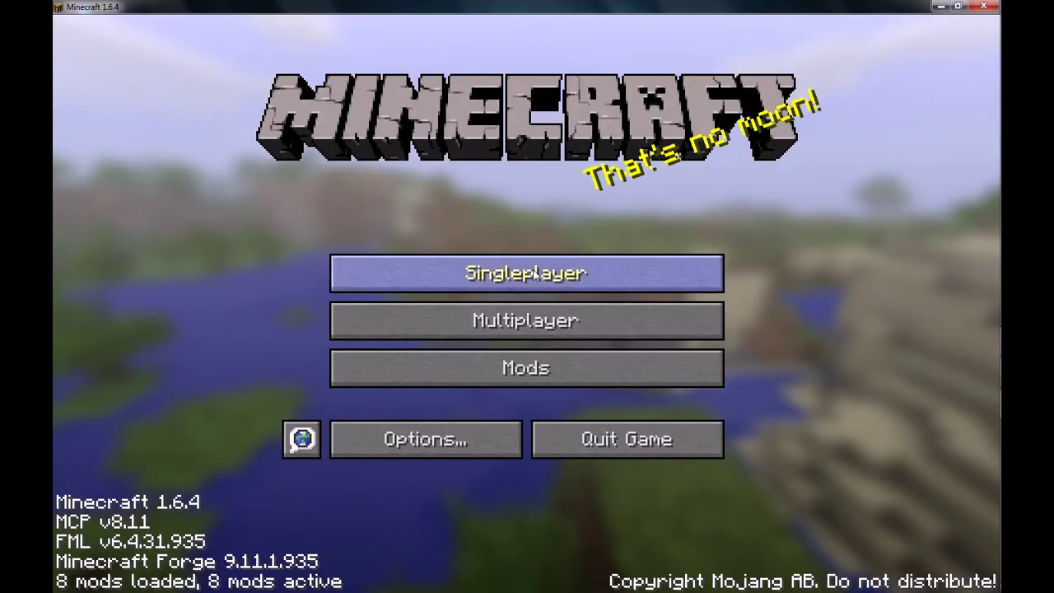
left_click(533, 274)
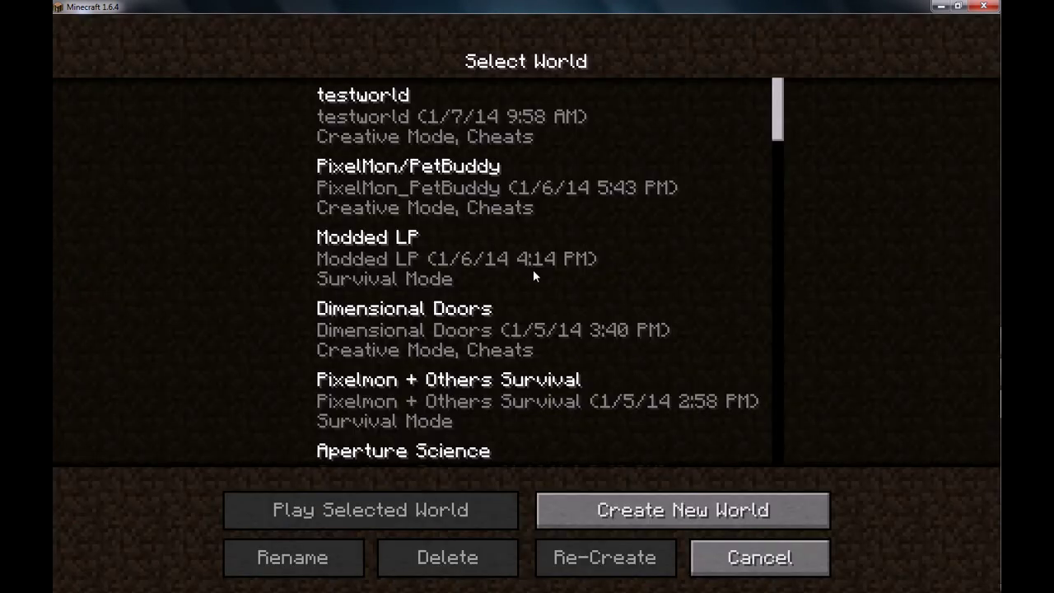
scroll(533, 275, "down", 9)
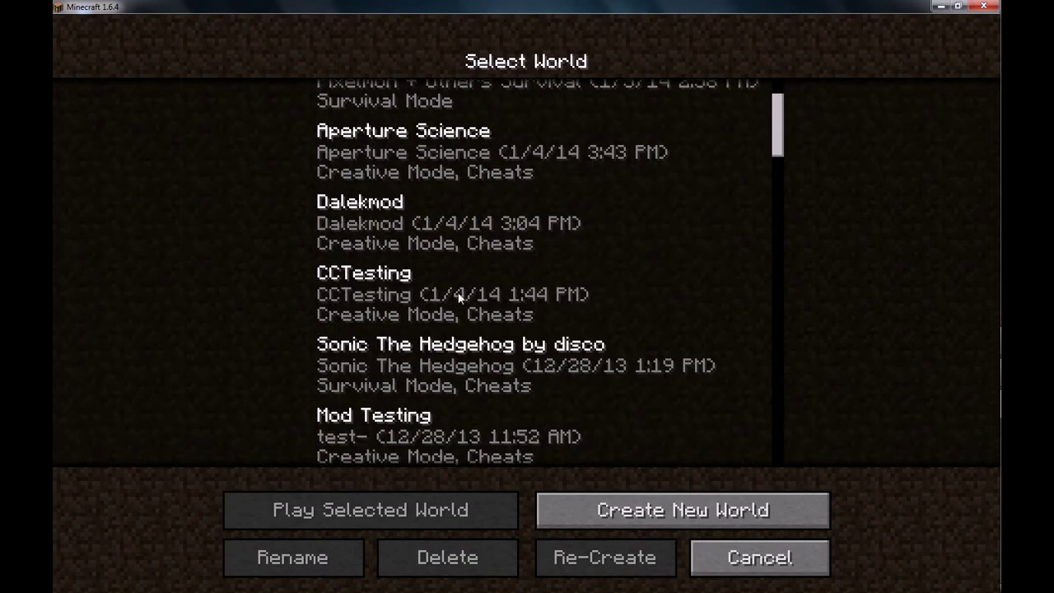
double_click(454, 296)
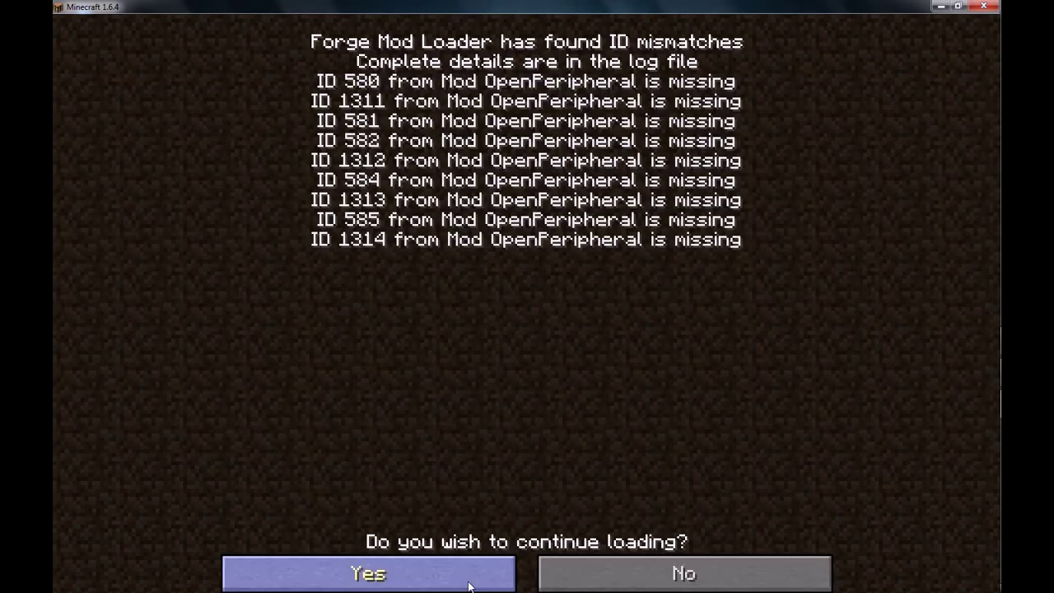
left_click(675, 574)
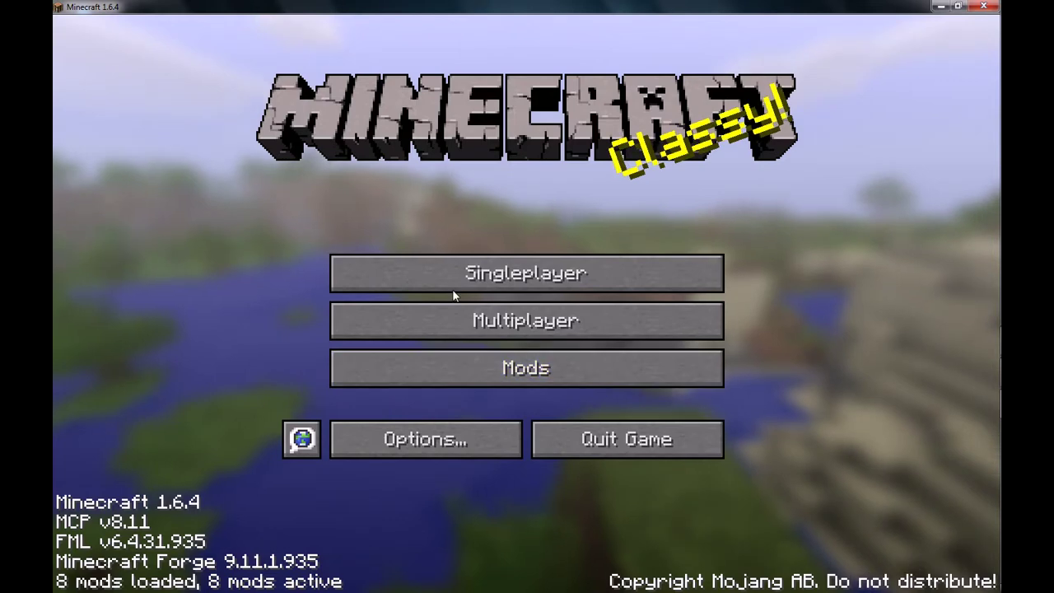
Create a new singleplayer world named New World with the game mode set to Creative.
left_click(443, 280)
left_click(577, 503)
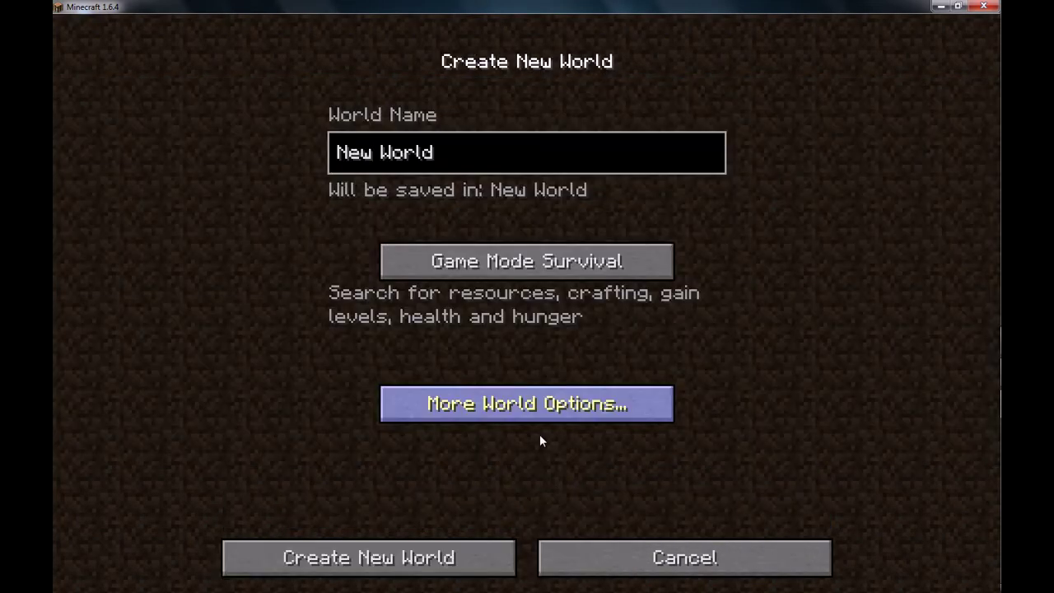
left_click(508, 260)
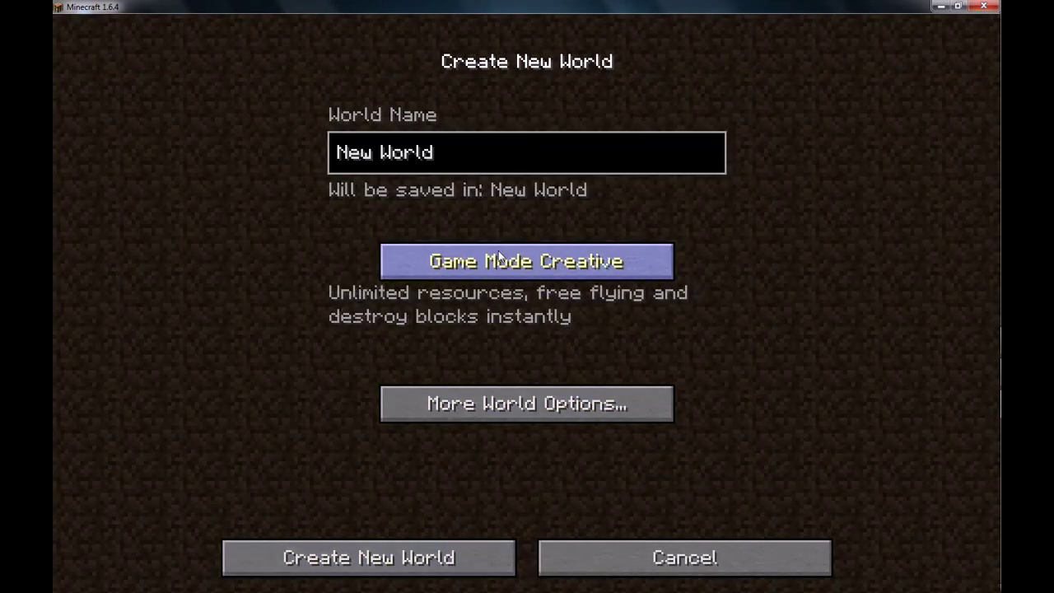
left_click(418, 558)
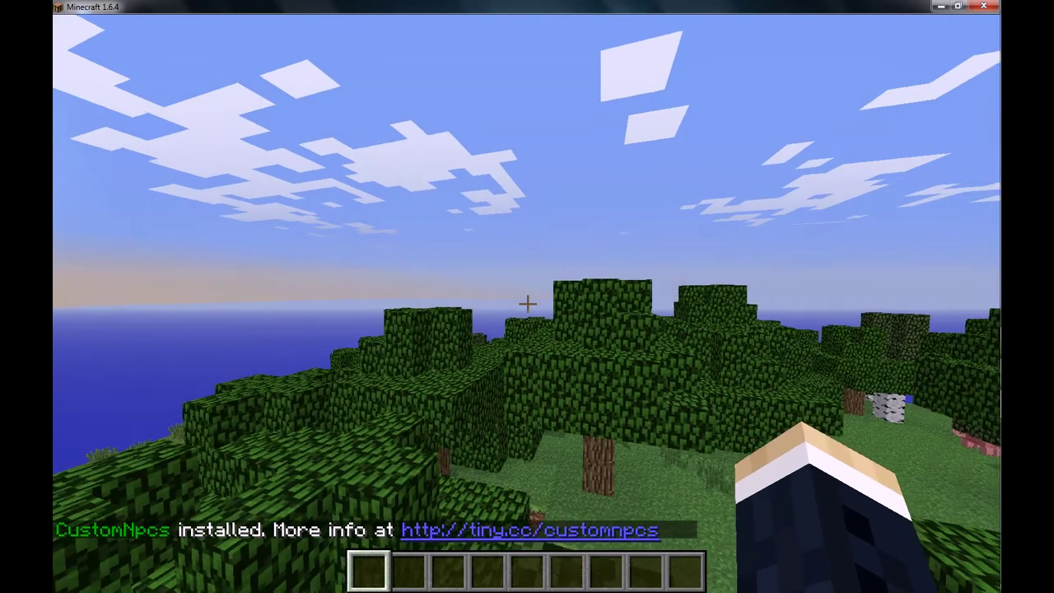
Examine the creative inventory for the added mods' items, including the MiscPeripherals, ComputerCraft and CustomNpcs categories.
key("e")
scroll(576, 297, "down", 6)
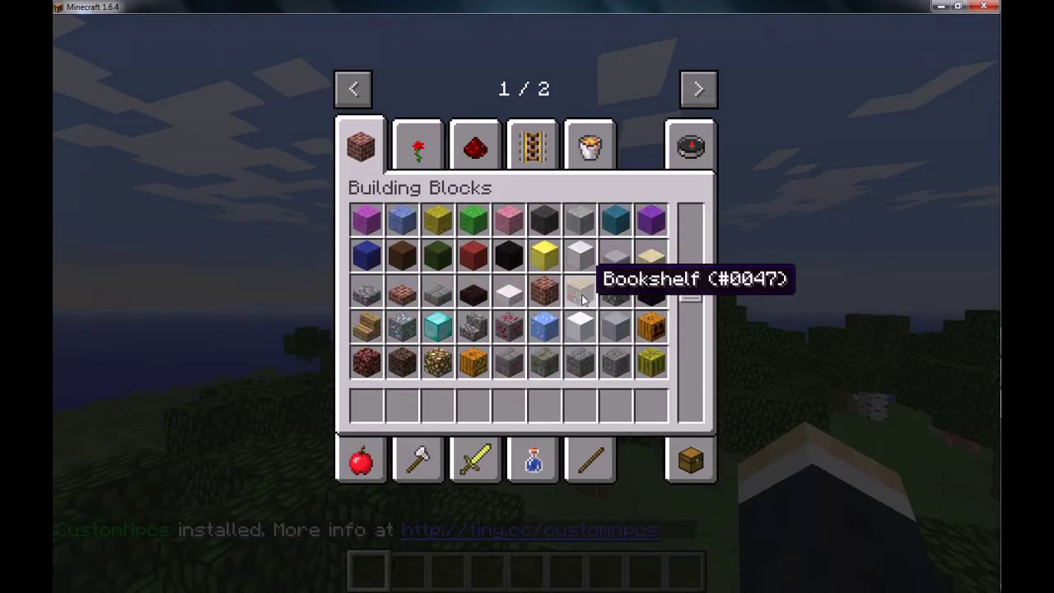
scroll(582, 300, "up", 6)
left_click(690, 146)
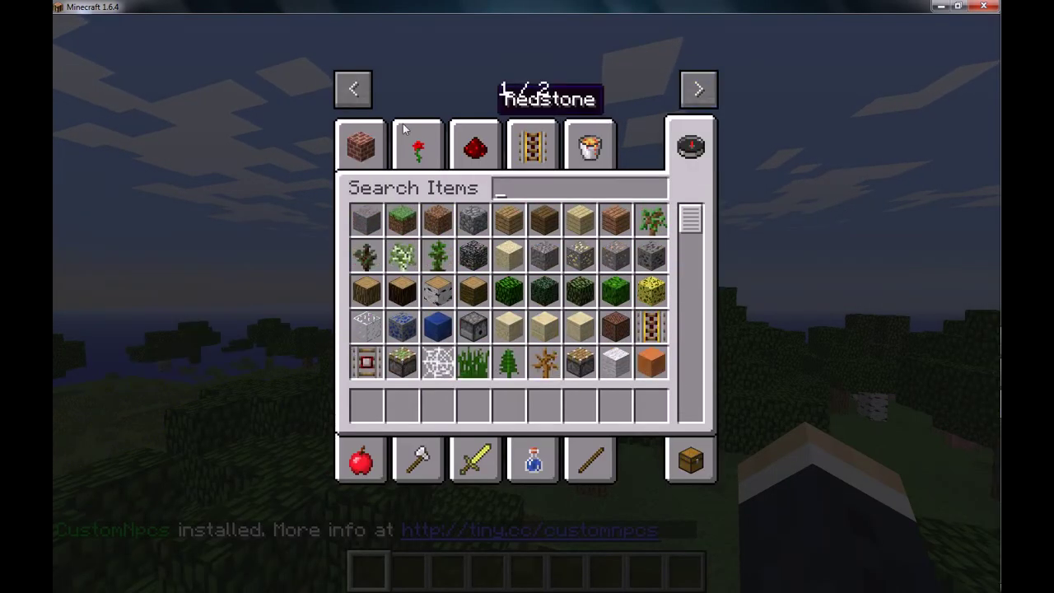
left_click(699, 89)
left_click(372, 133)
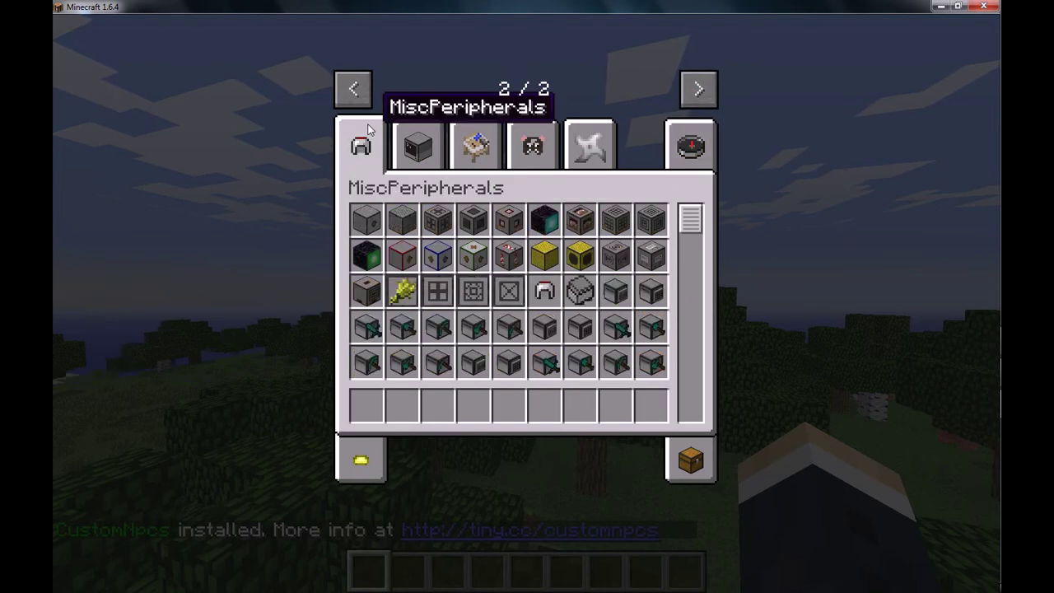
left_click(418, 138)
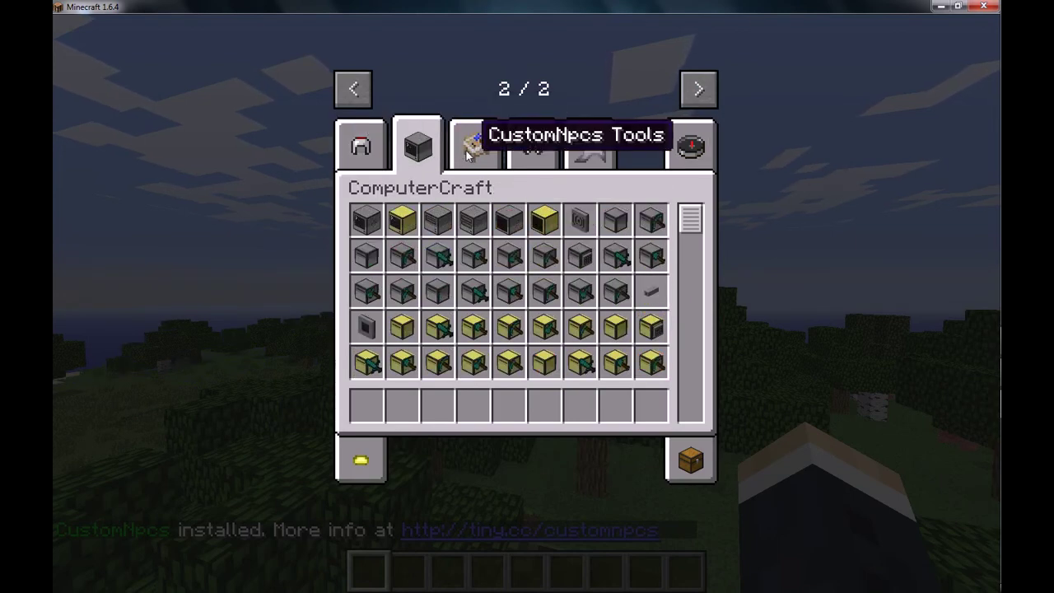
left_click(478, 138)
left_click(532, 146)
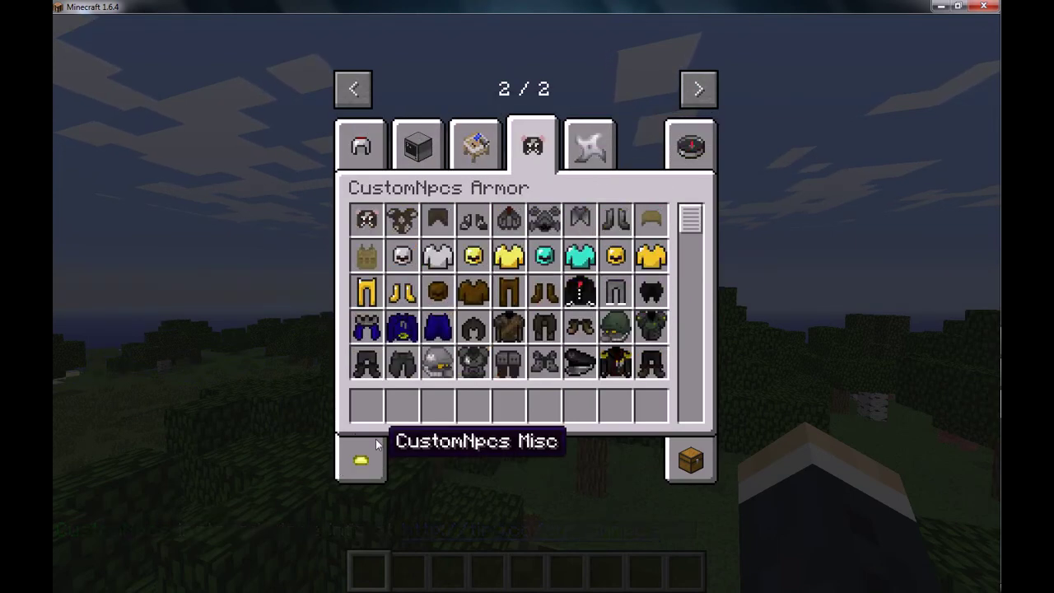
left_click(360, 459)
Check the Miscellaneous items on the first inventory page, and close the inventory to return to the game.
left_click(355, 89)
left_click(590, 146)
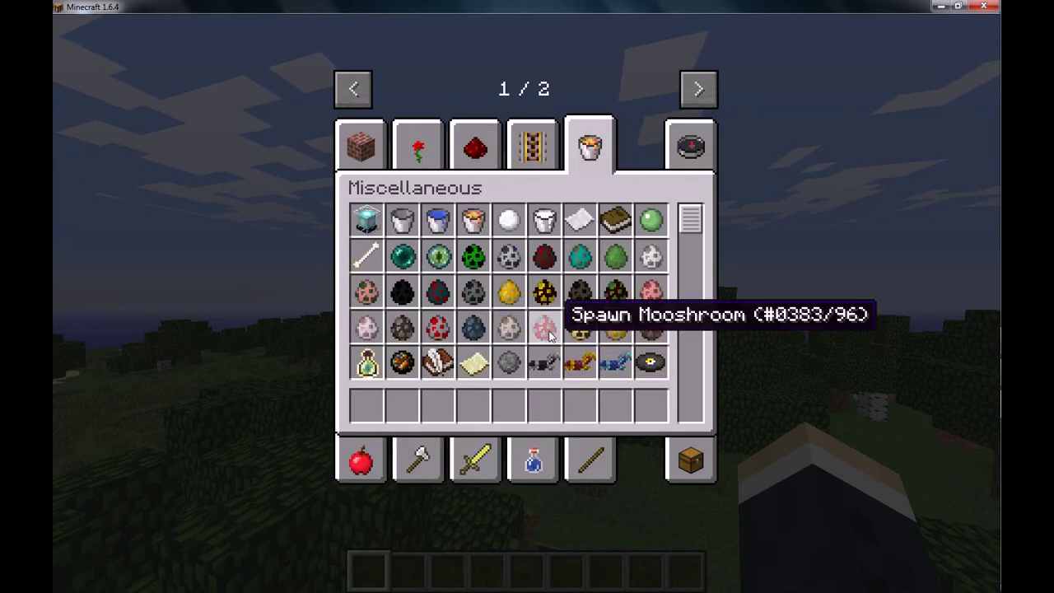
scroll(437, 327, "up", 2)
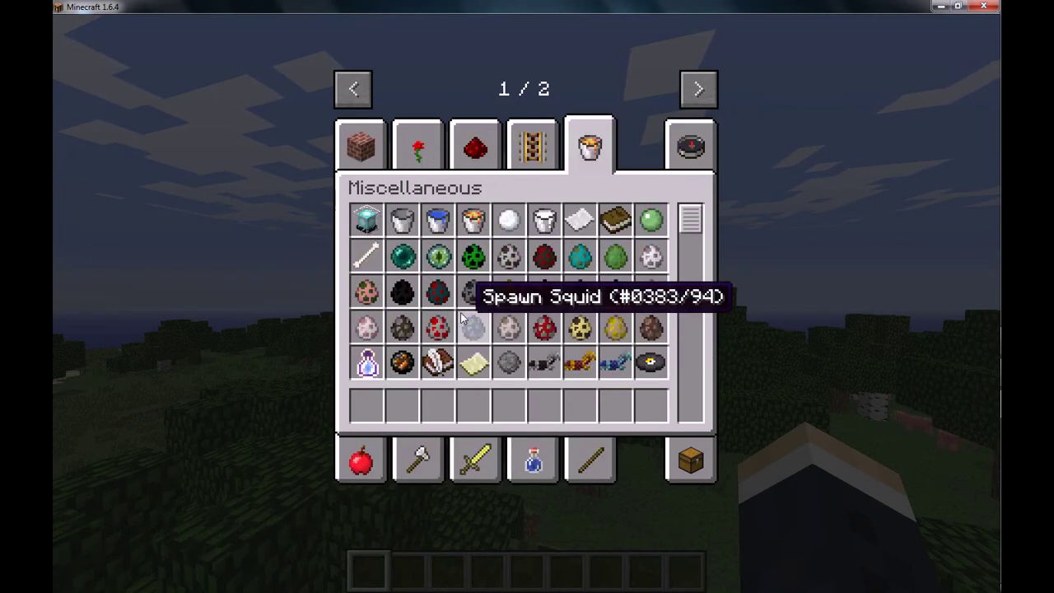
key("e")
key("Escape")
left_click(377, 193)
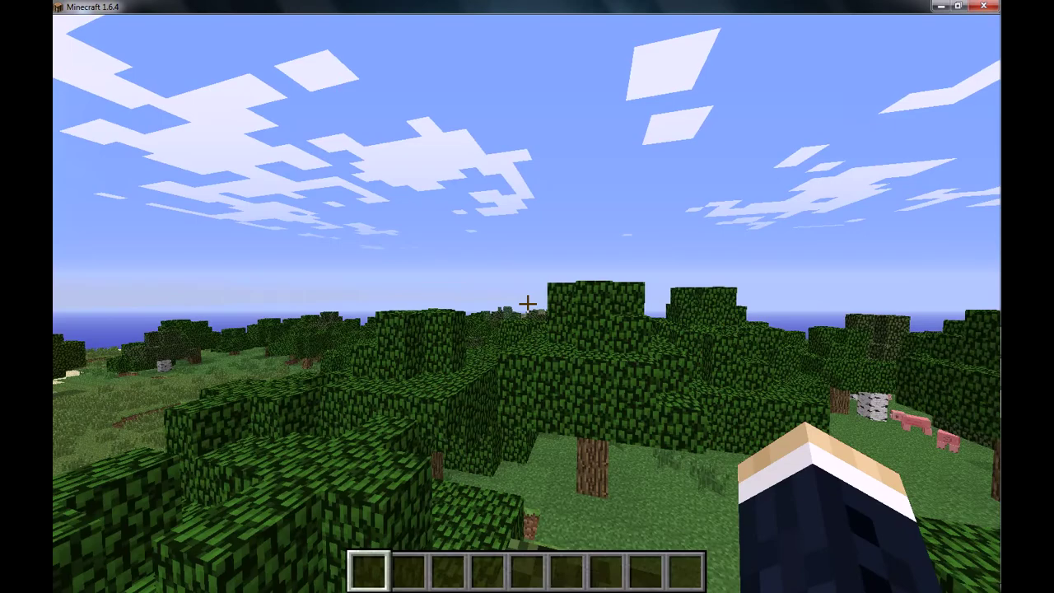
Check the creative inventory once more, and fly up above the forest for an overview of the world.
key("e")
left_click(370, 158)
key("e")
key("space")
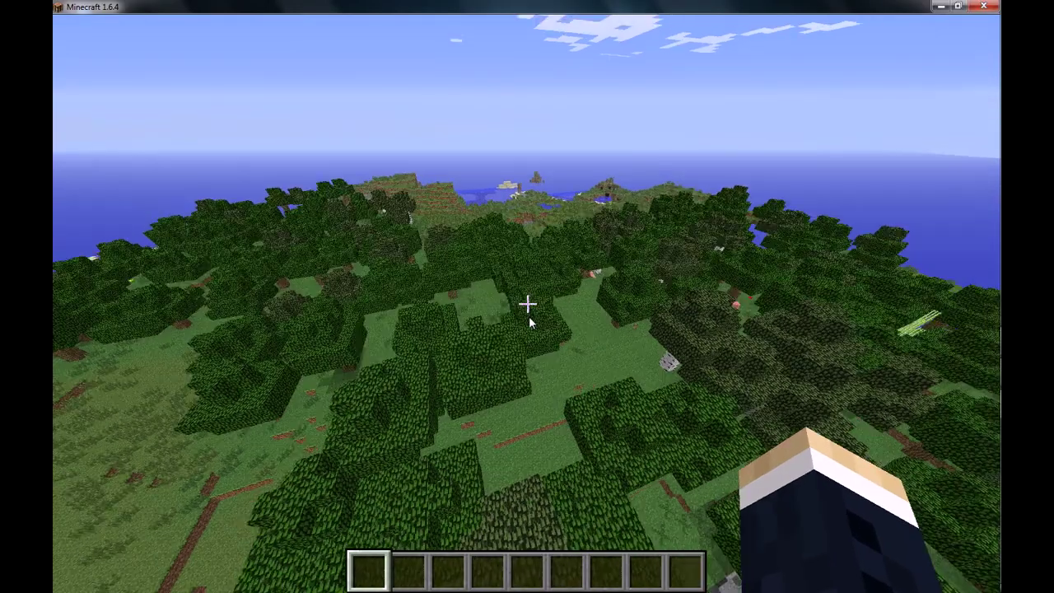
Save and quit the world to the title screen, and quit the game.
key("Escape")
left_click(556, 386)
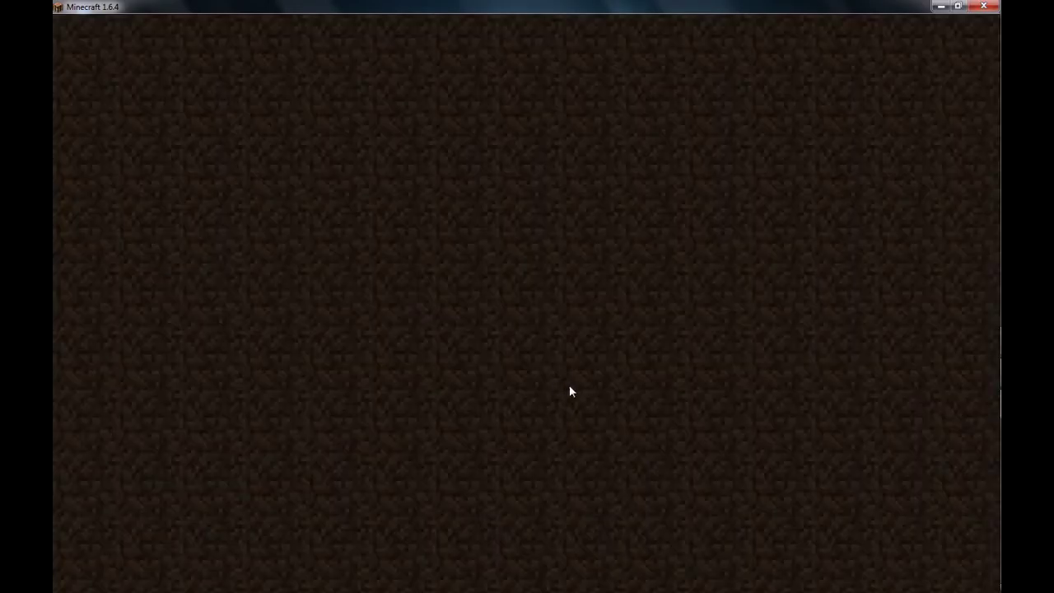
left_click(644, 438)
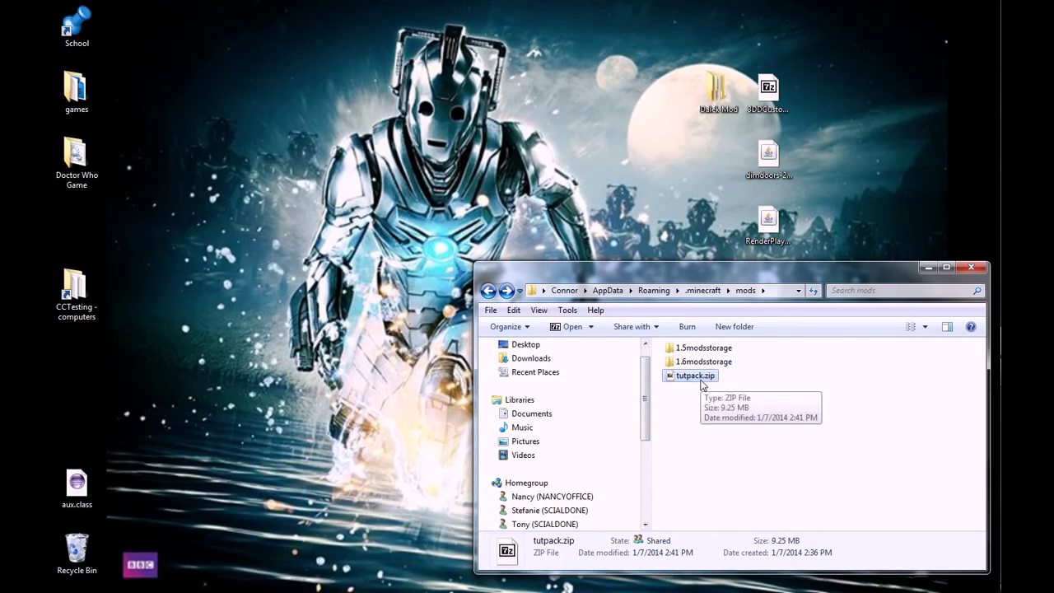
Delete tutpack.zip from the mods folder and move Dalek Mod, 3DDCustom.zip and the dimdoors, RenderPlayerAPI and TooManyItems jars there from the desktop.
key("Delete")
left_click(590, 352)
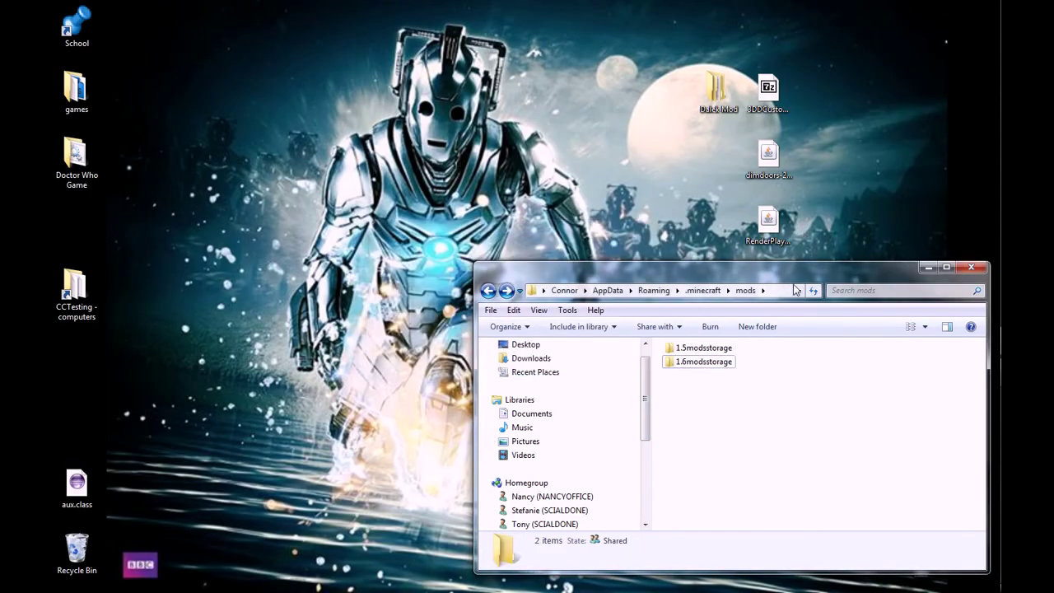
left_click_drag(576, 268, 274, 200)
left_click_drag(862, 369, 702, 54)
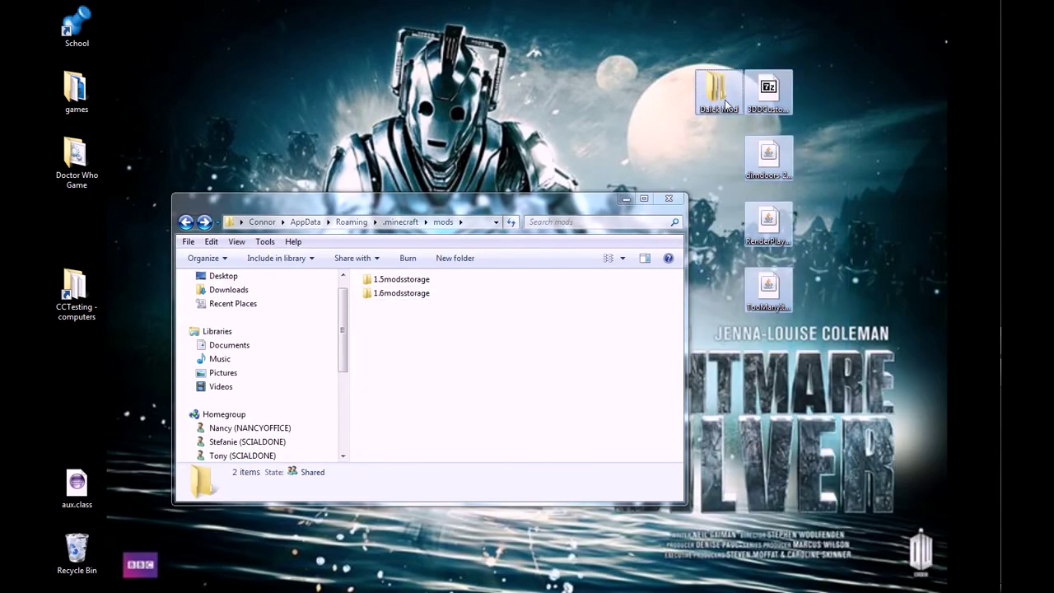
left_click_drag(719, 90, 405, 393)
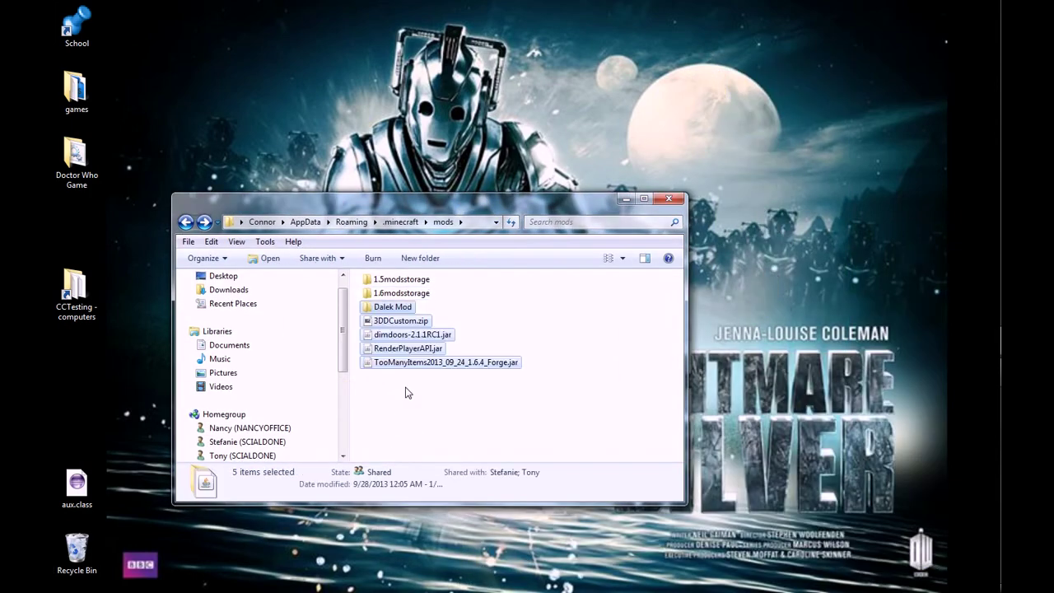
left_click(405, 392)
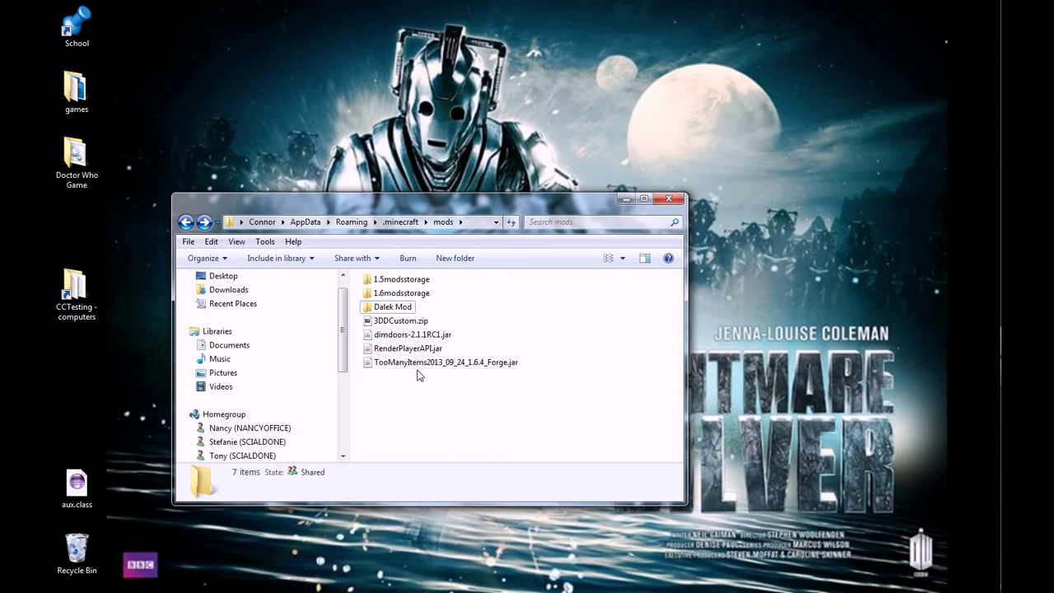
Examine the jar and zip mod files in the mods folder, especially the TooManyItems jar's file name.
left_click_drag(461, 387, 384, 335)
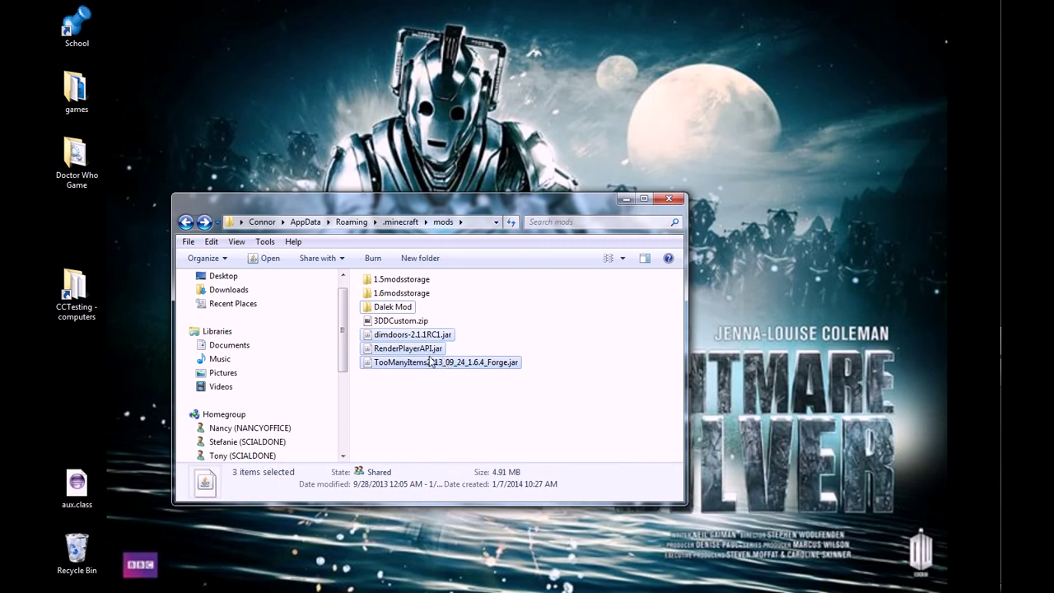
left_click(395, 324)
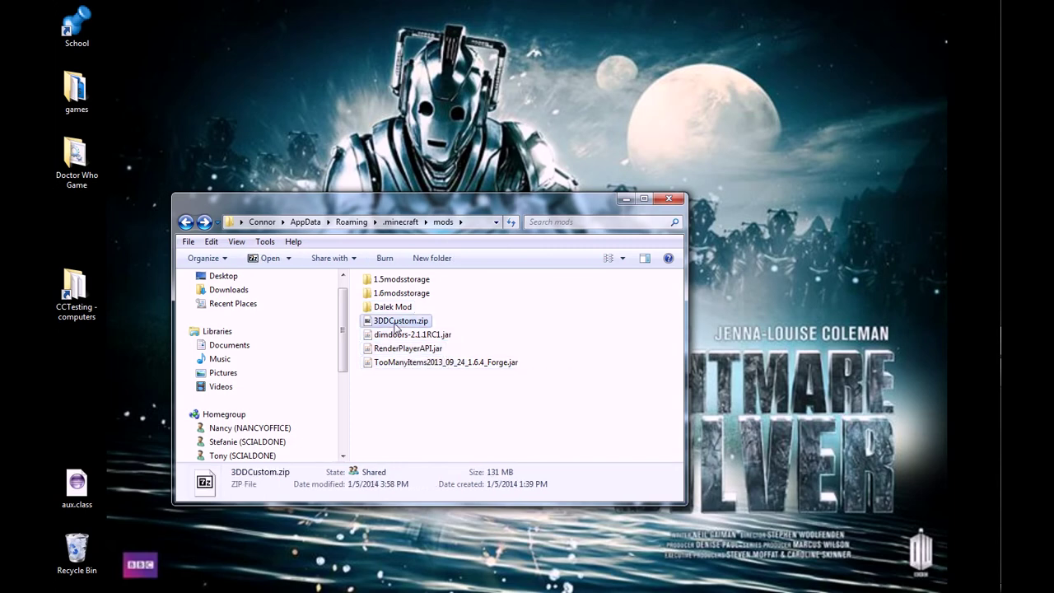
left_click(439, 402)
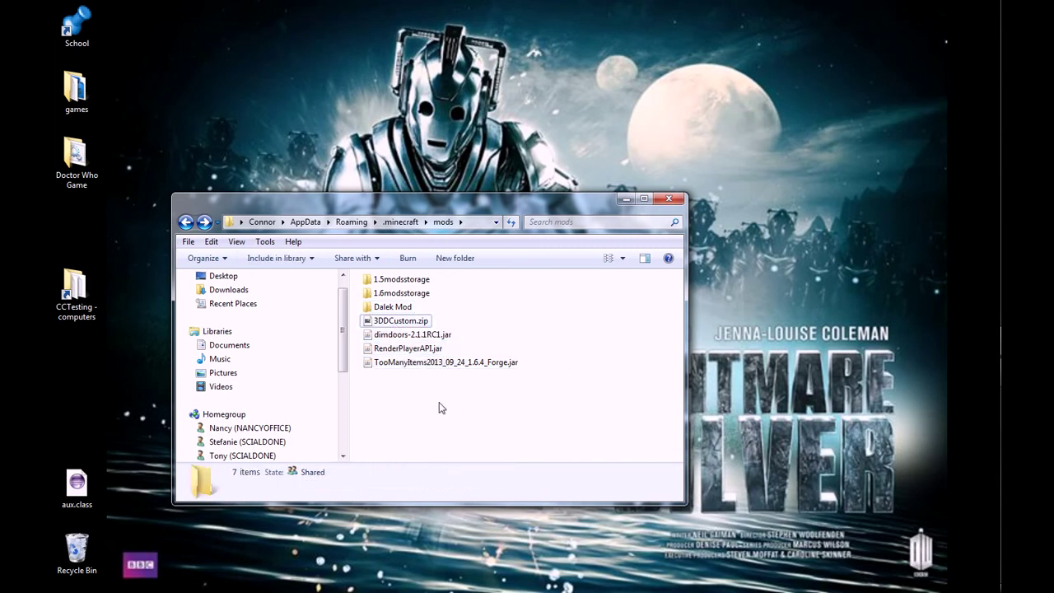
left_click(510, 367)
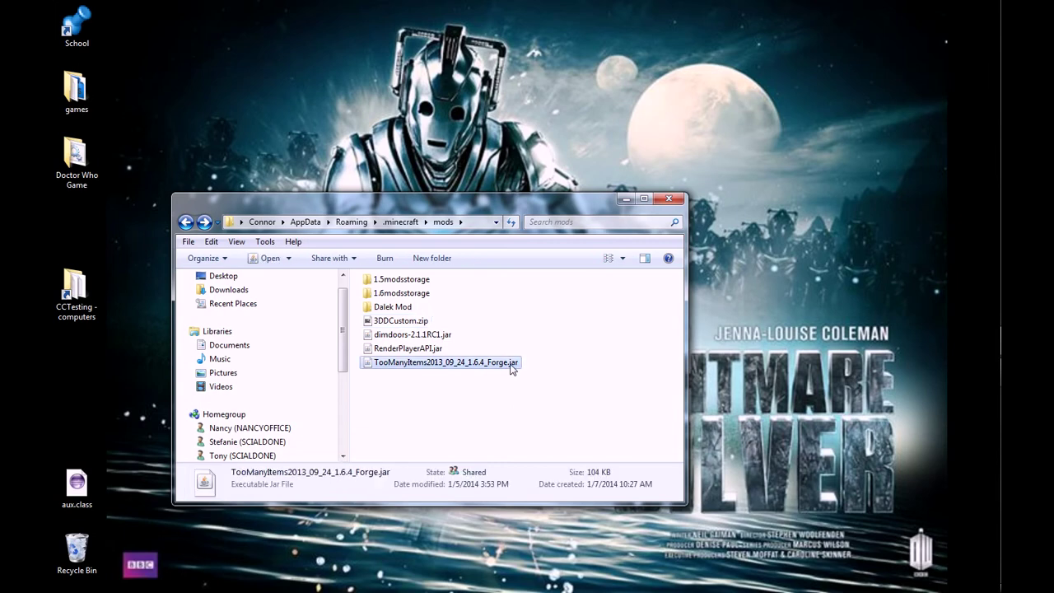
right_click(450, 364)
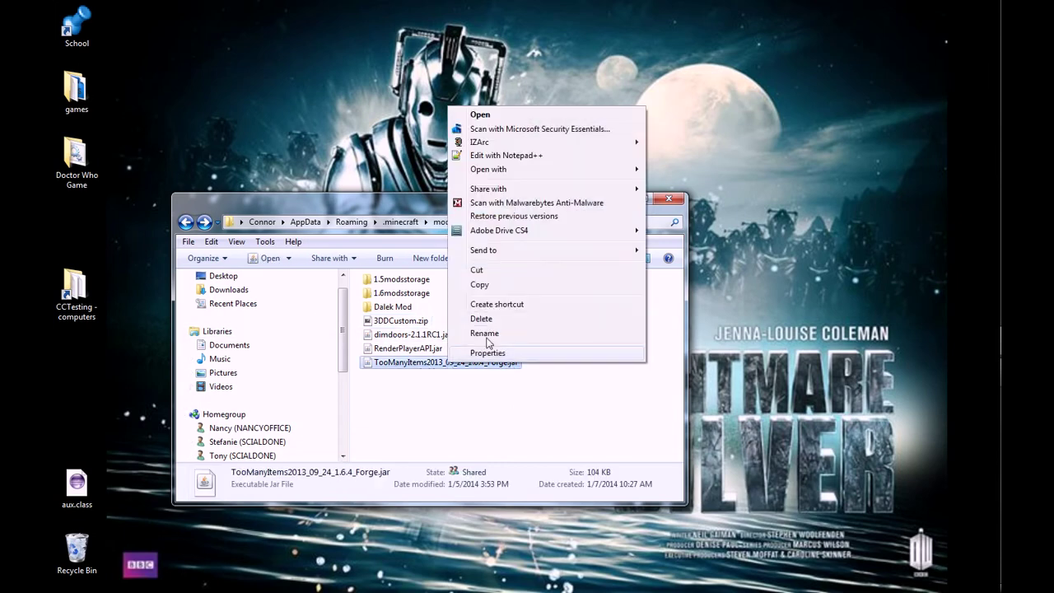
left_click(441, 428)
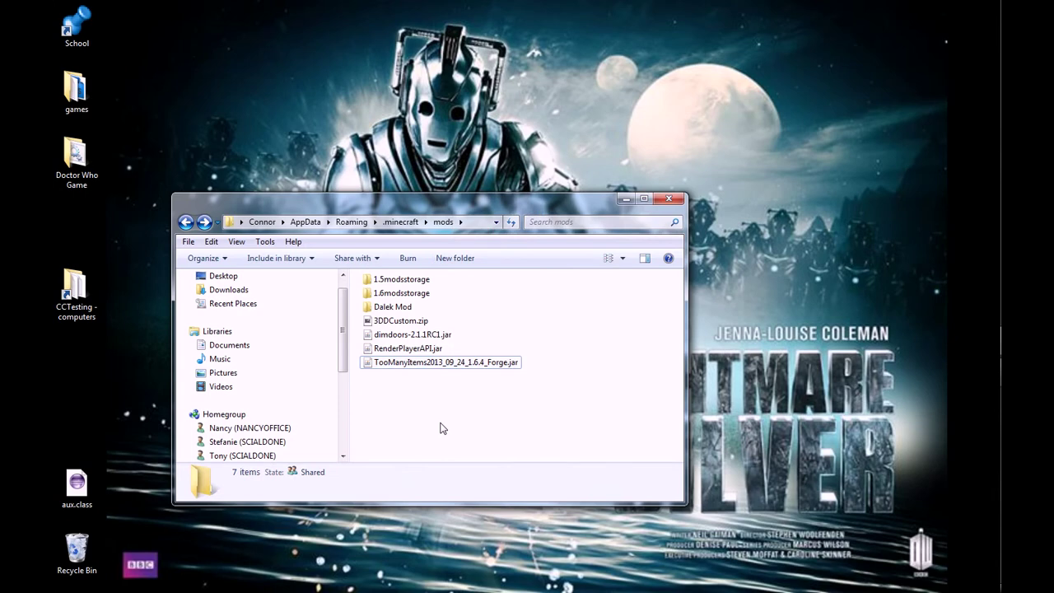
right_click(495, 368)
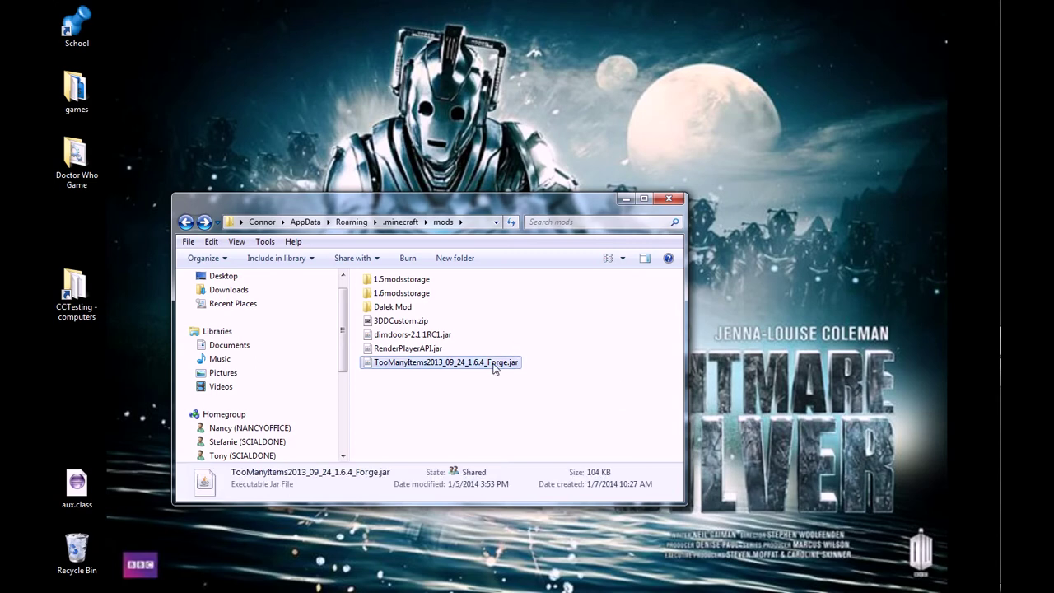
left_click(479, 405)
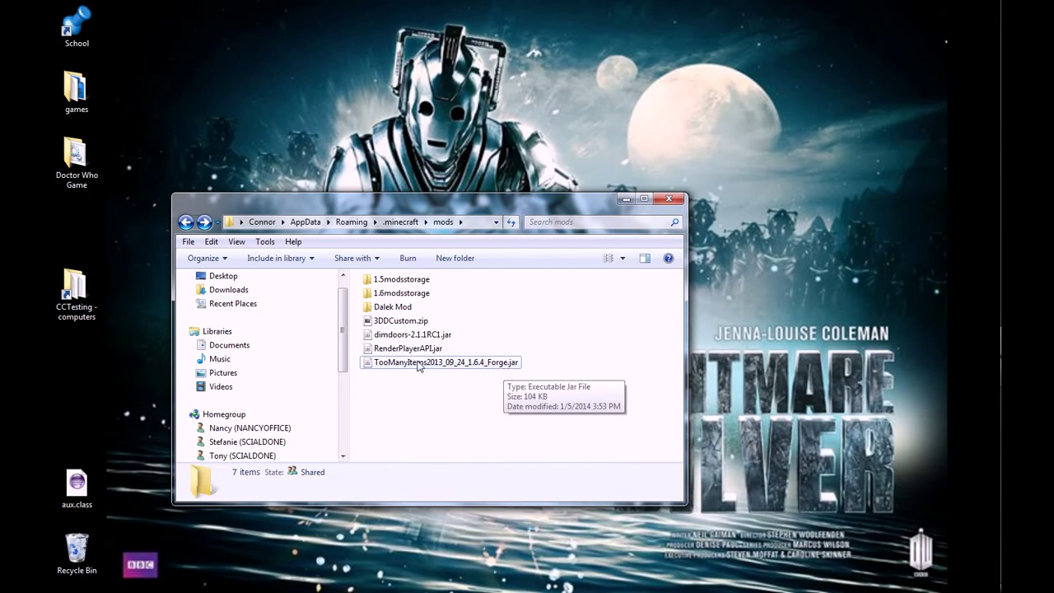
Try adding "(1)" to the TooManyItems jar's file name in front of the .jar extension.
right_click(507, 371)
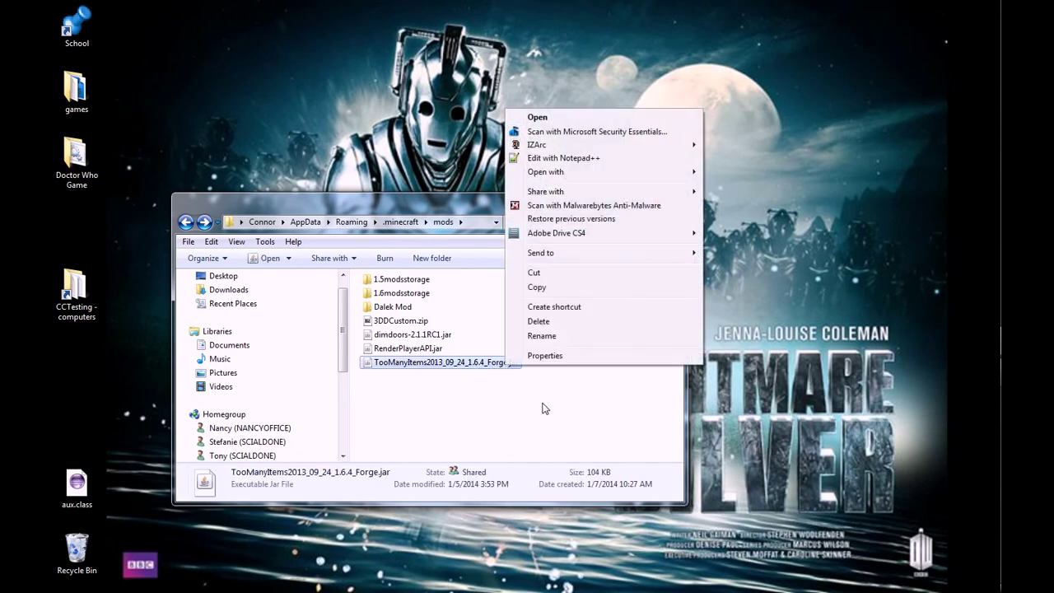
left_click(536, 335)
key("Right")
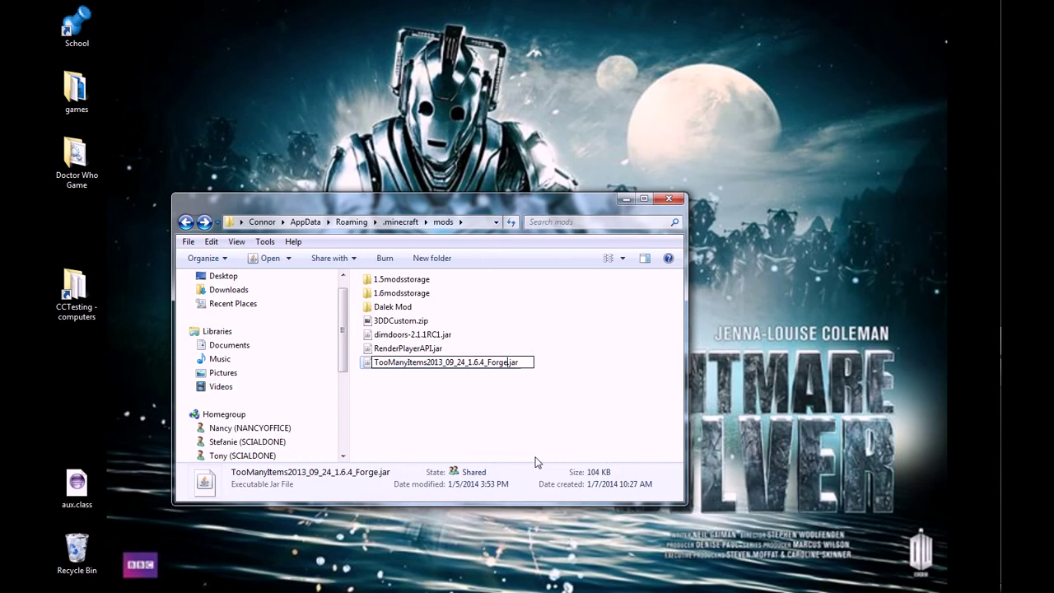
type("(1)")
key("BackSpace")
key("BackSpace")
key("BackSpace")
key("BackSpace")
key("BackSpace")
left_click(533, 416)
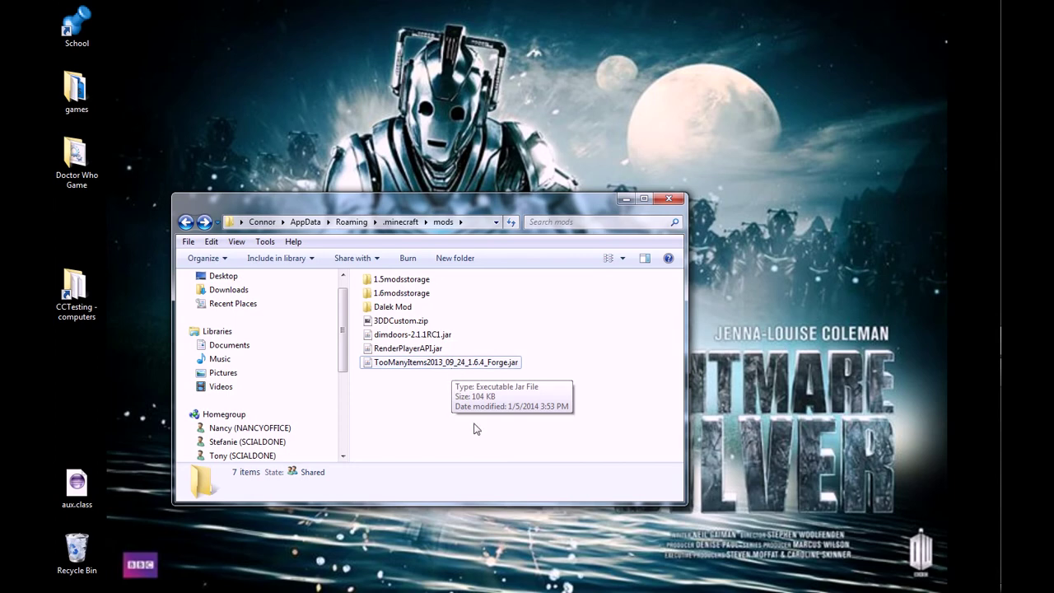
left_click_drag(574, 414, 355, 342)
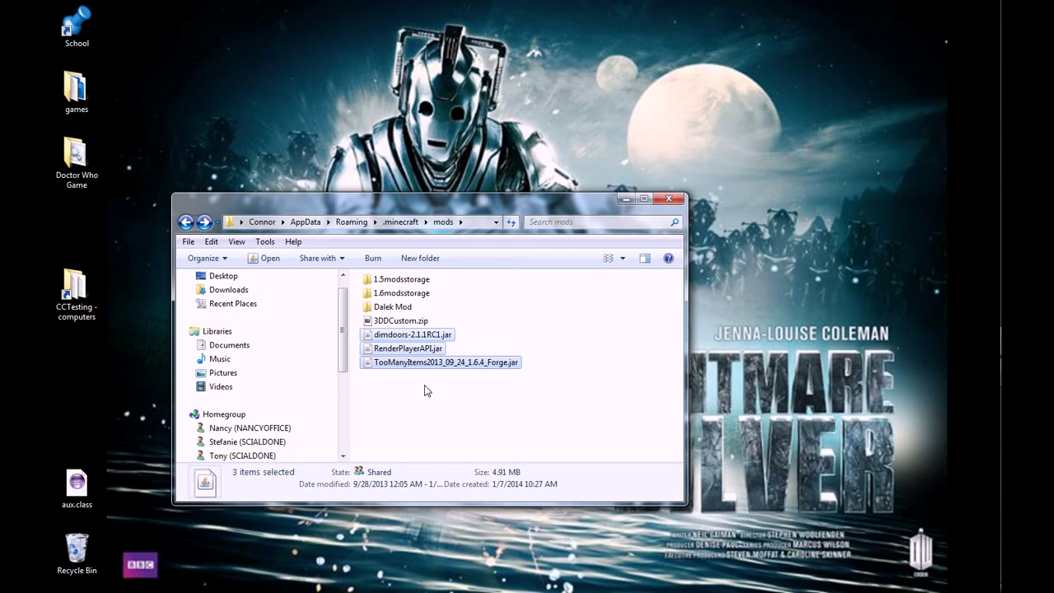
left_click(496, 412)
left_click_drag(538, 202, 636, 150)
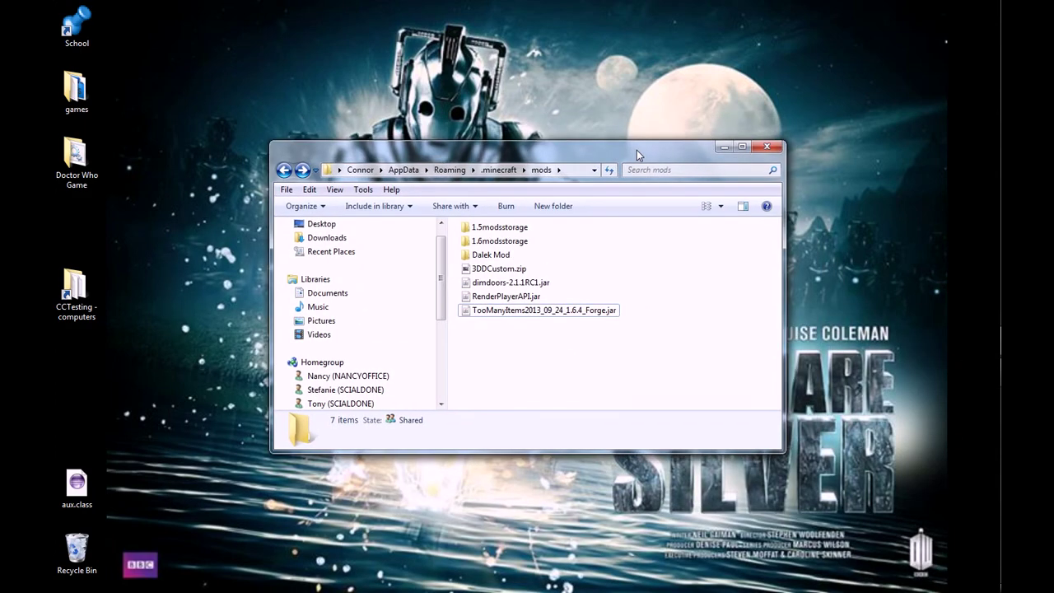